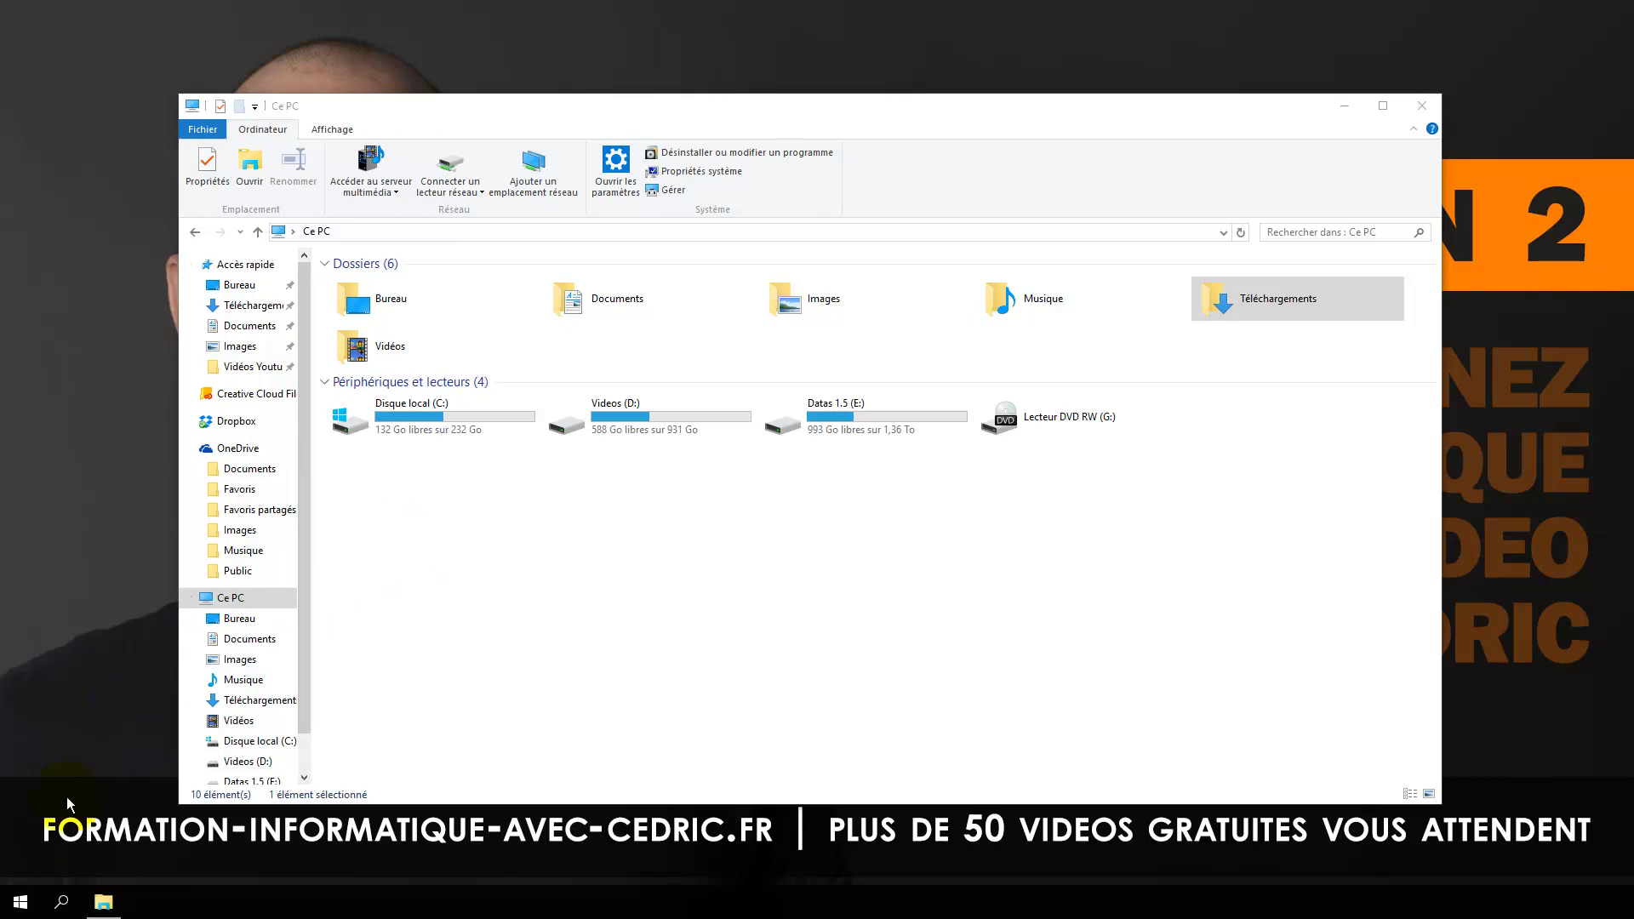
# - Close the File Explorer window showing Ce PC
pyautogui.click(20, 901)
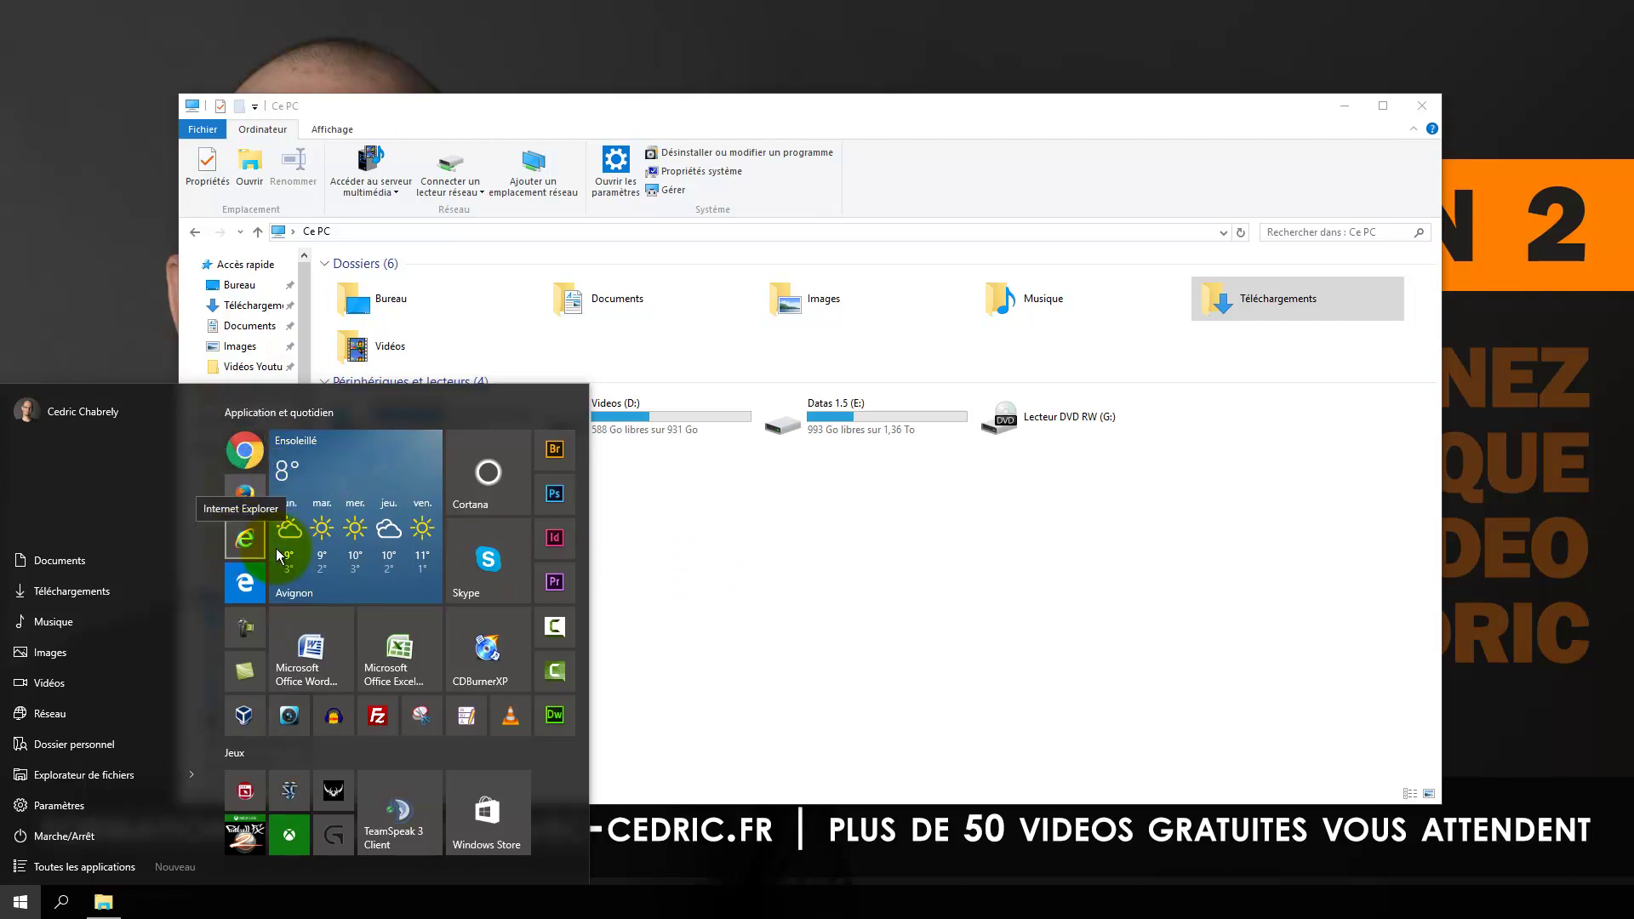
pyautogui.click(687, 573)
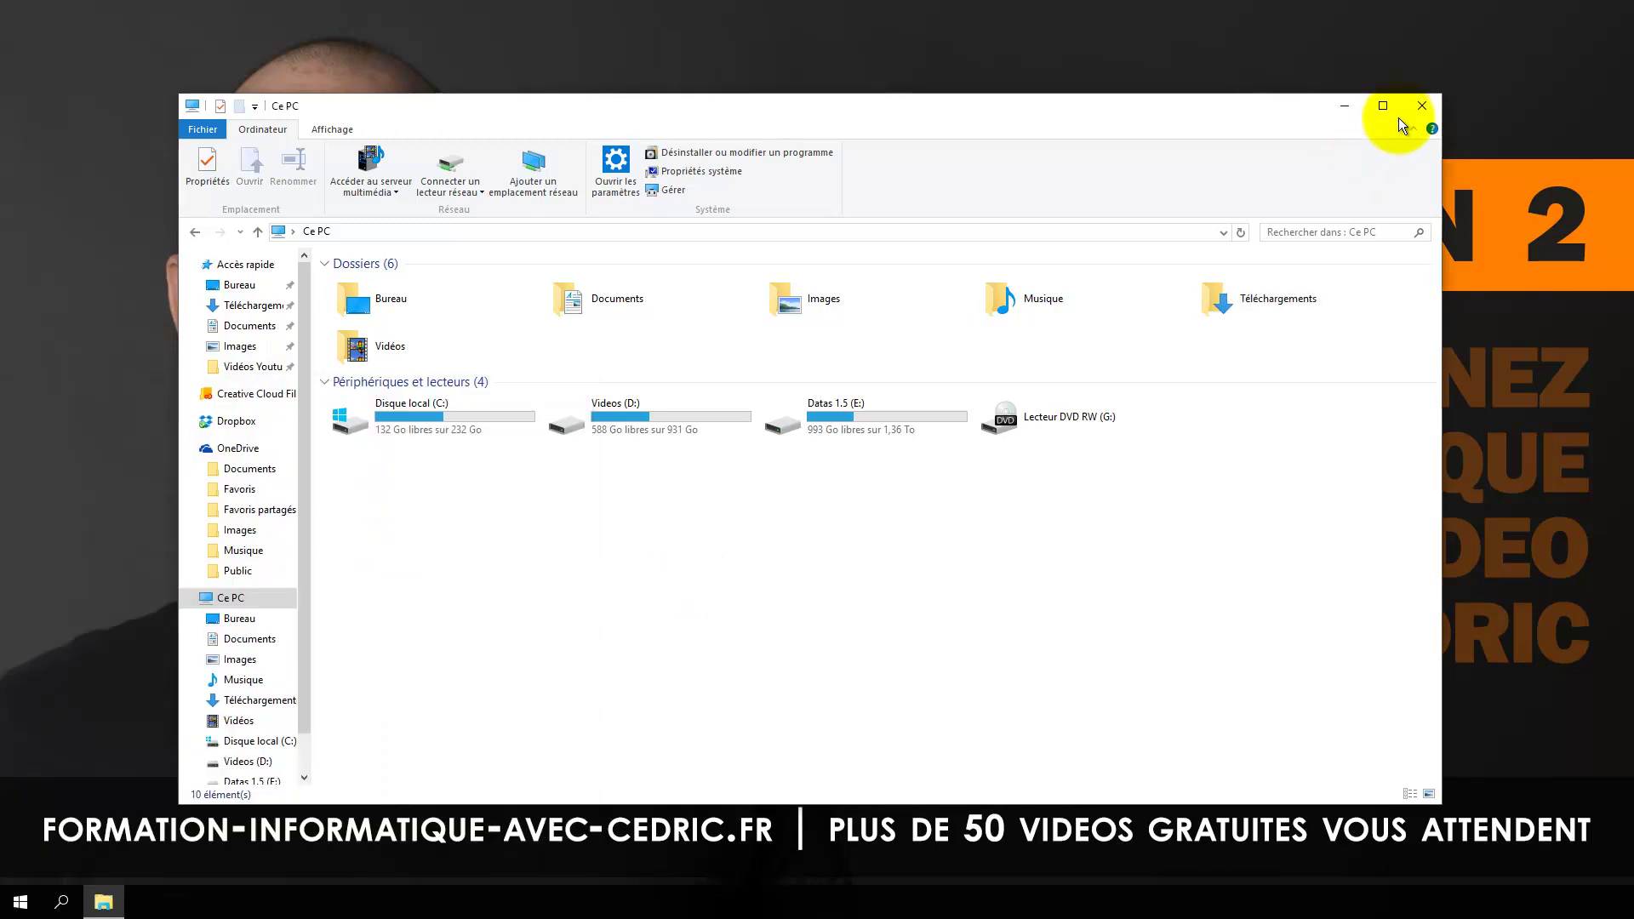
pyautogui.click(1421, 104)
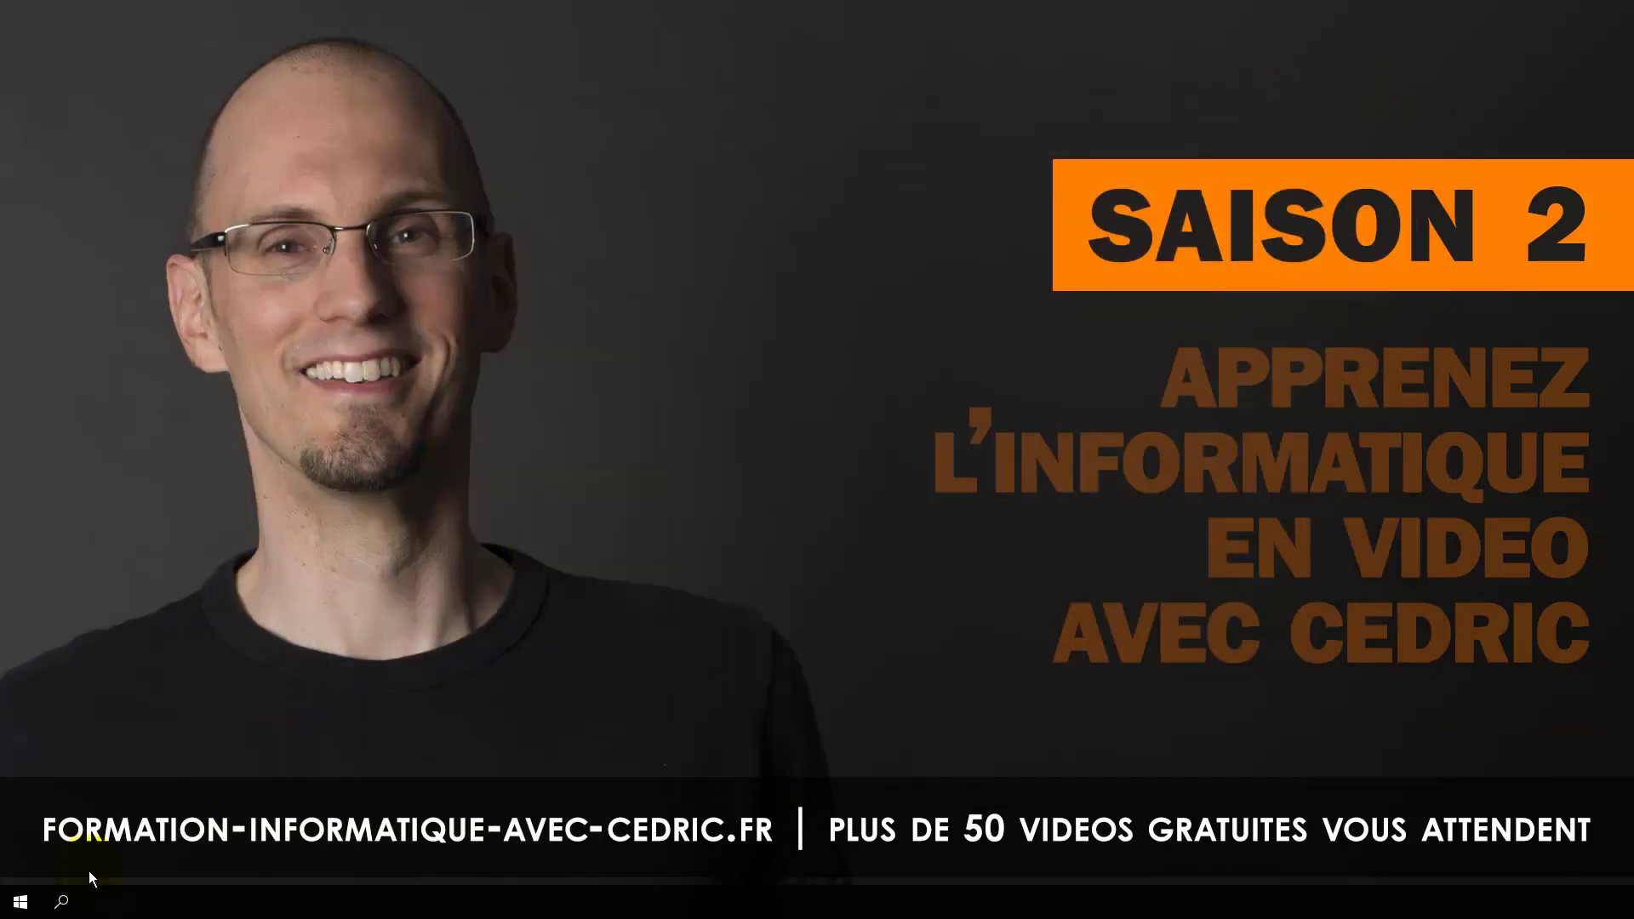
# - Launch Google Chrome and display the Téléchargements section of its advanced settings
pyautogui.click(20, 904)
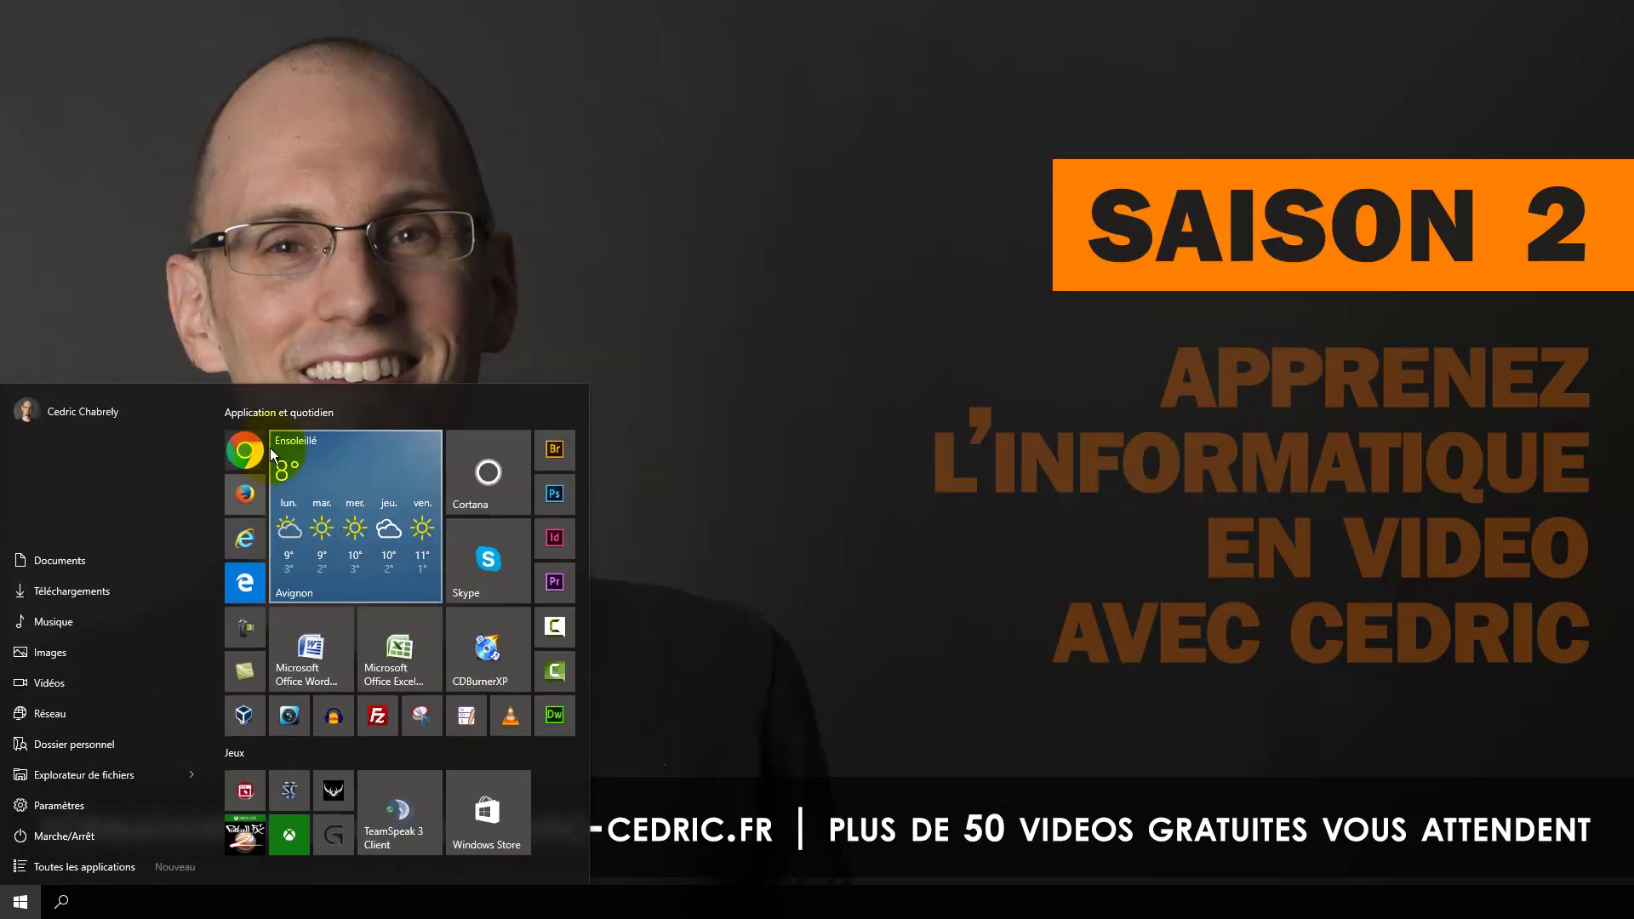
pyautogui.click(246, 457)
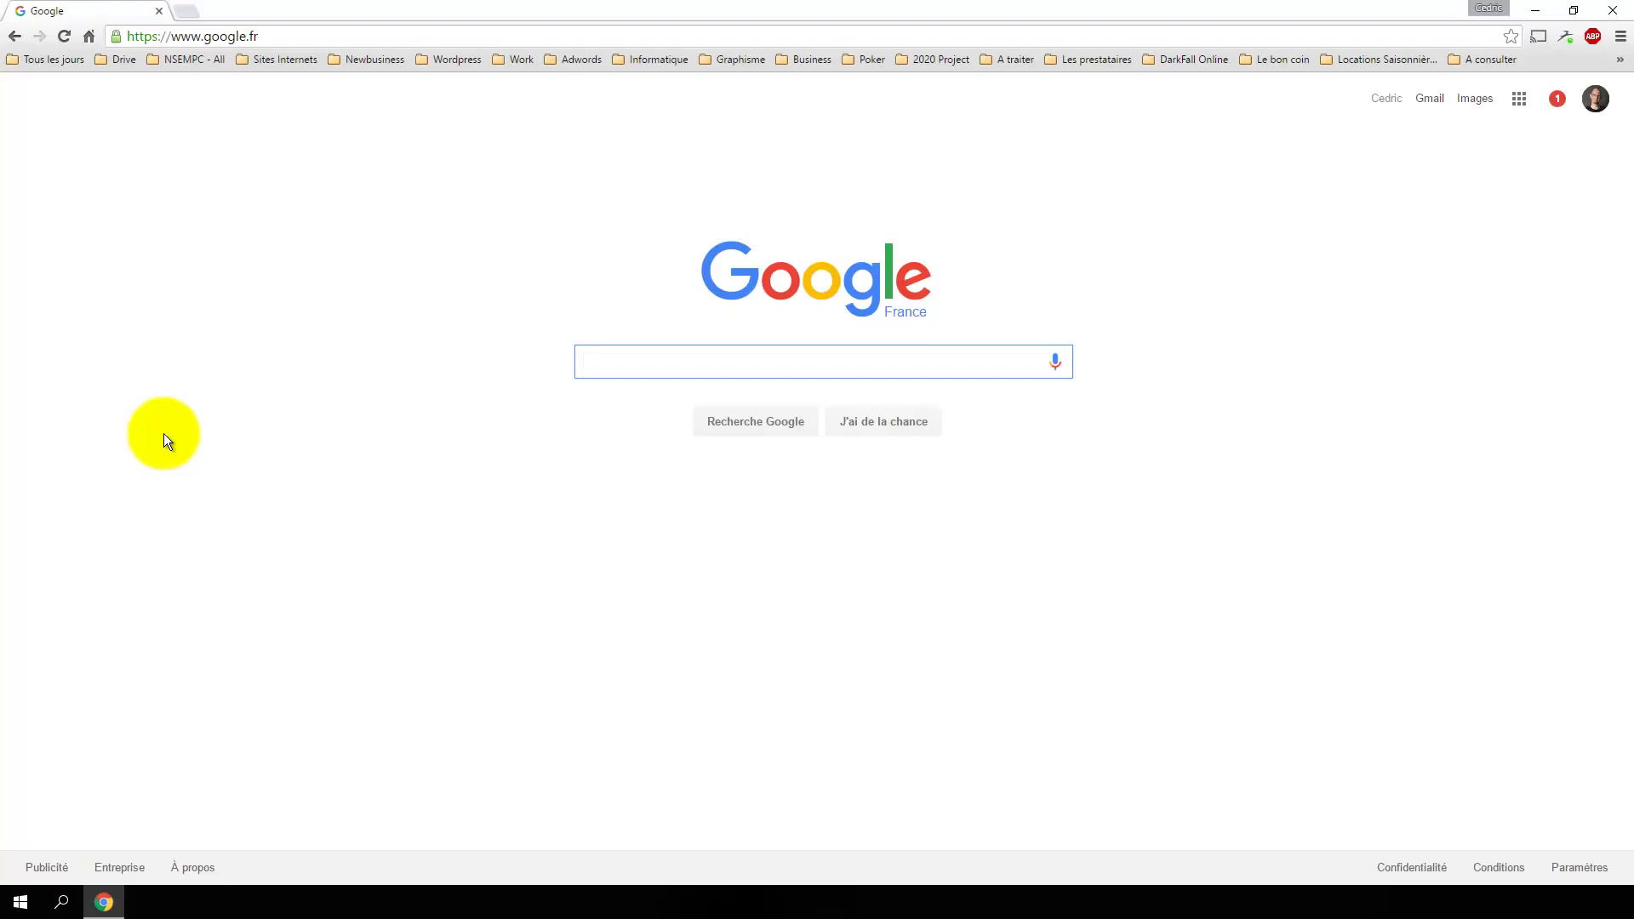
pyautogui.click(1620, 37)
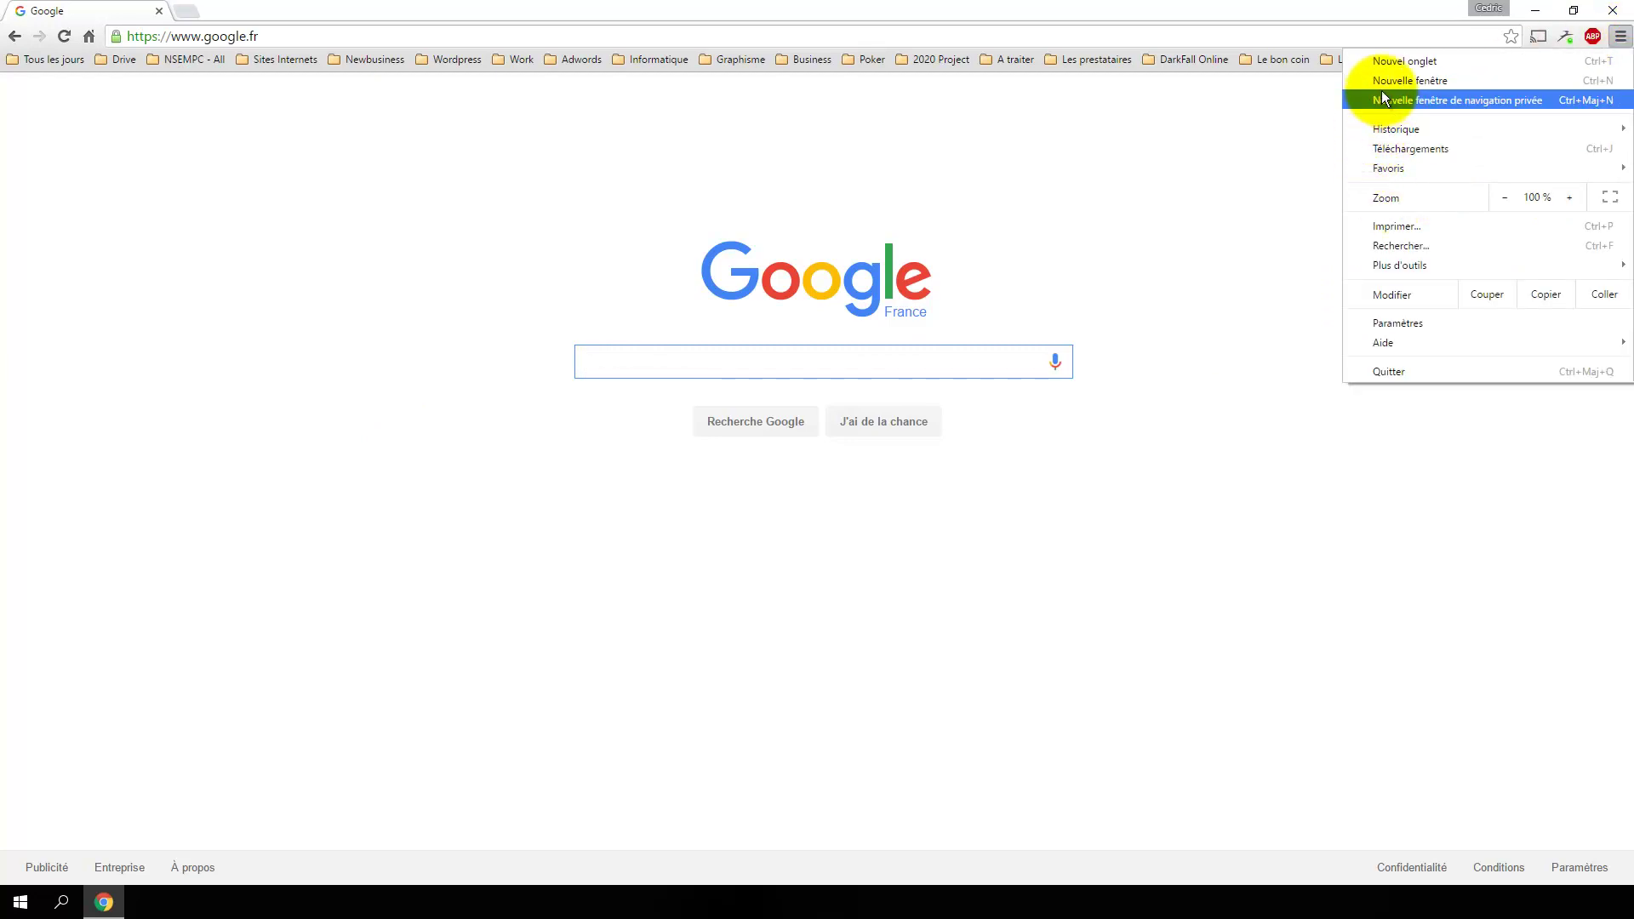
pyautogui.click(1395, 325)
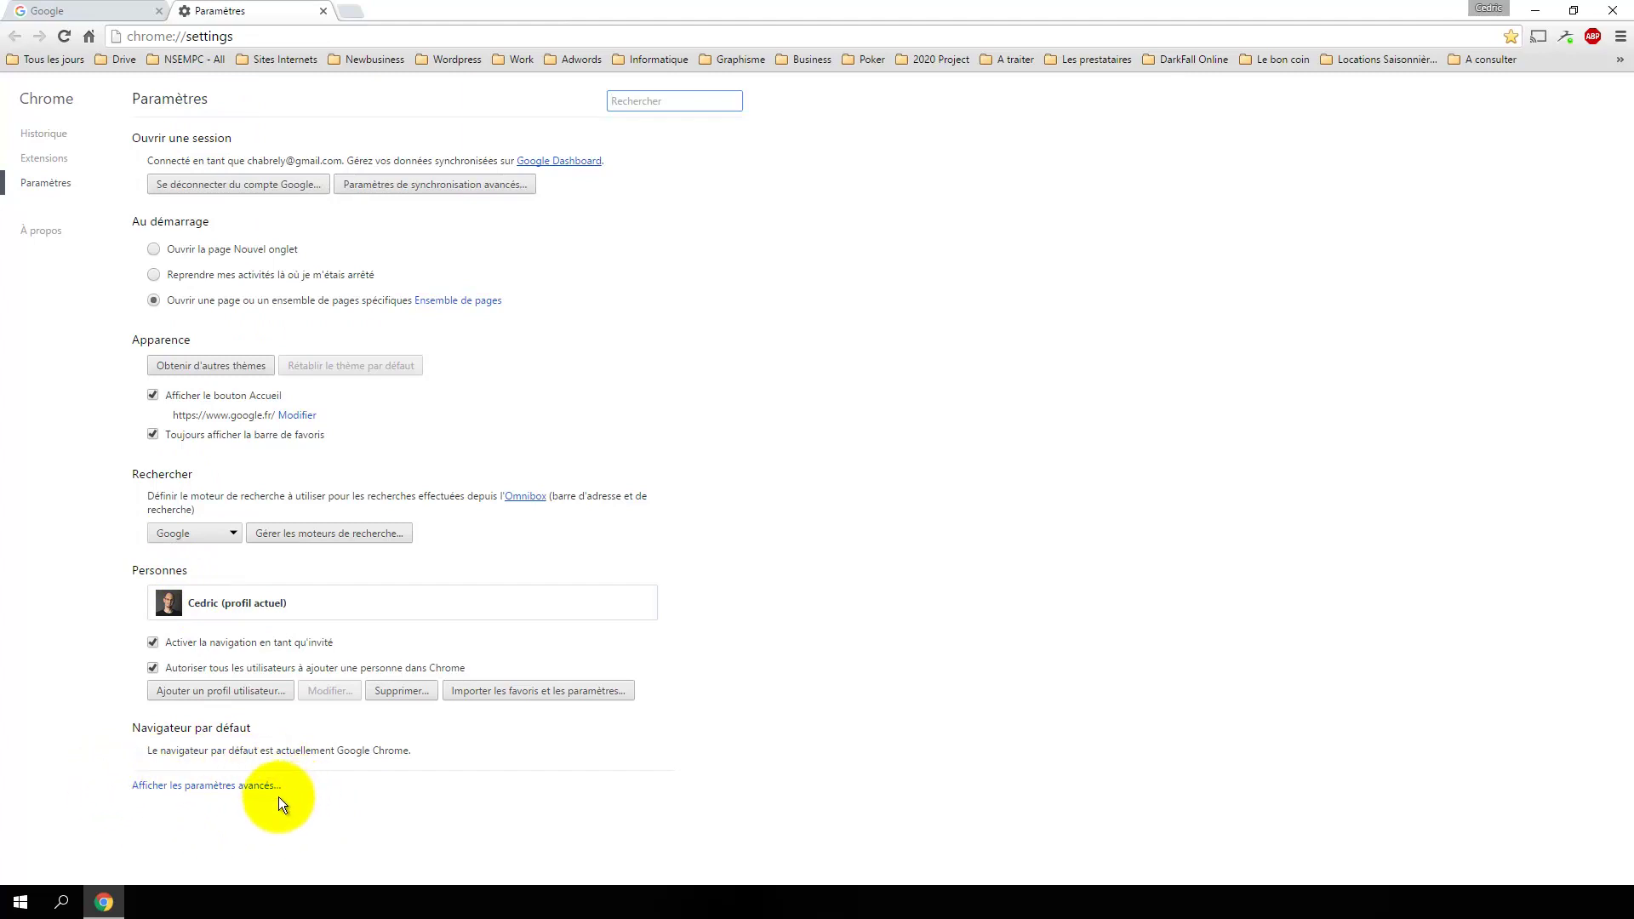
pyautogui.click(245, 786)
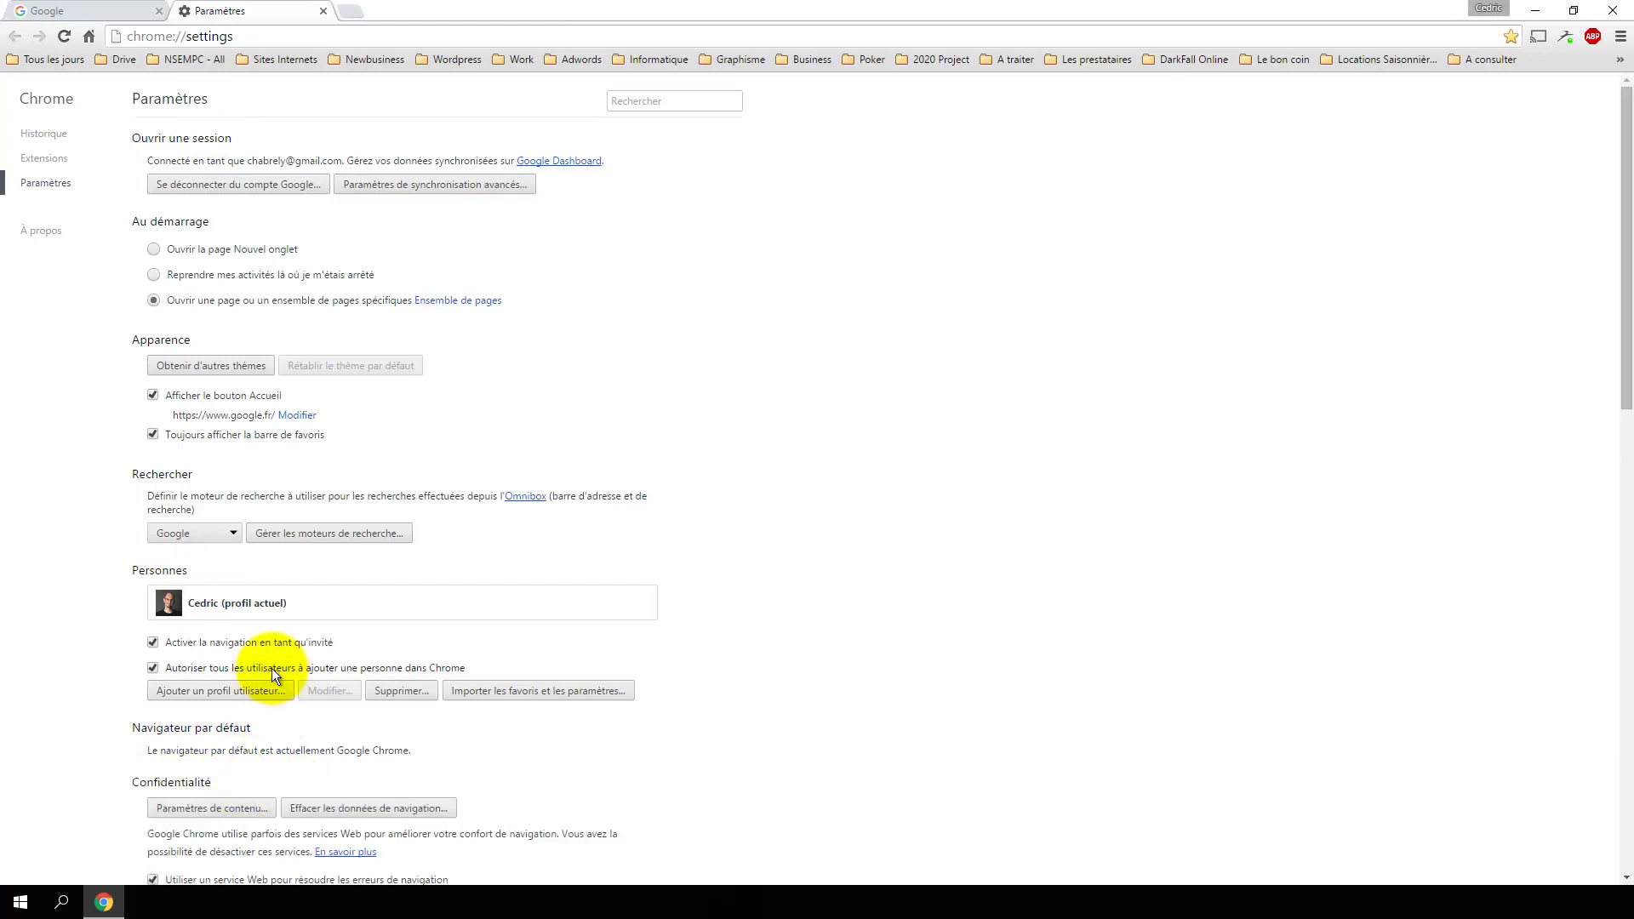
pyautogui.scroll(-12, 273, 668)
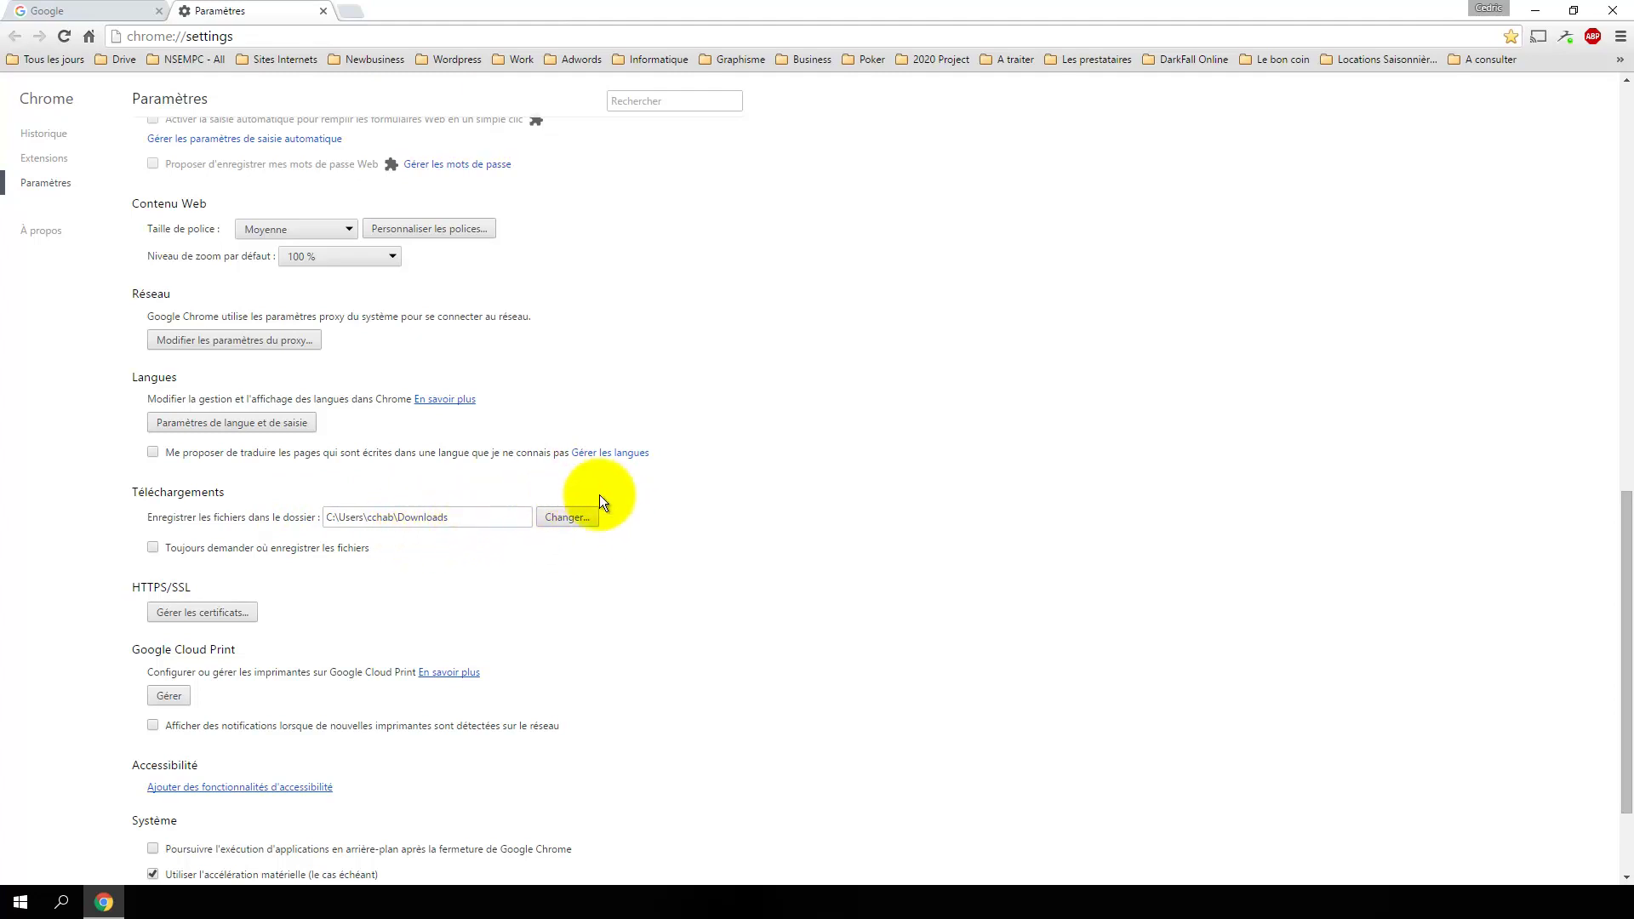
# - Set Chrome's download folder to Bureau and close the browser
pyautogui.click(565, 517)
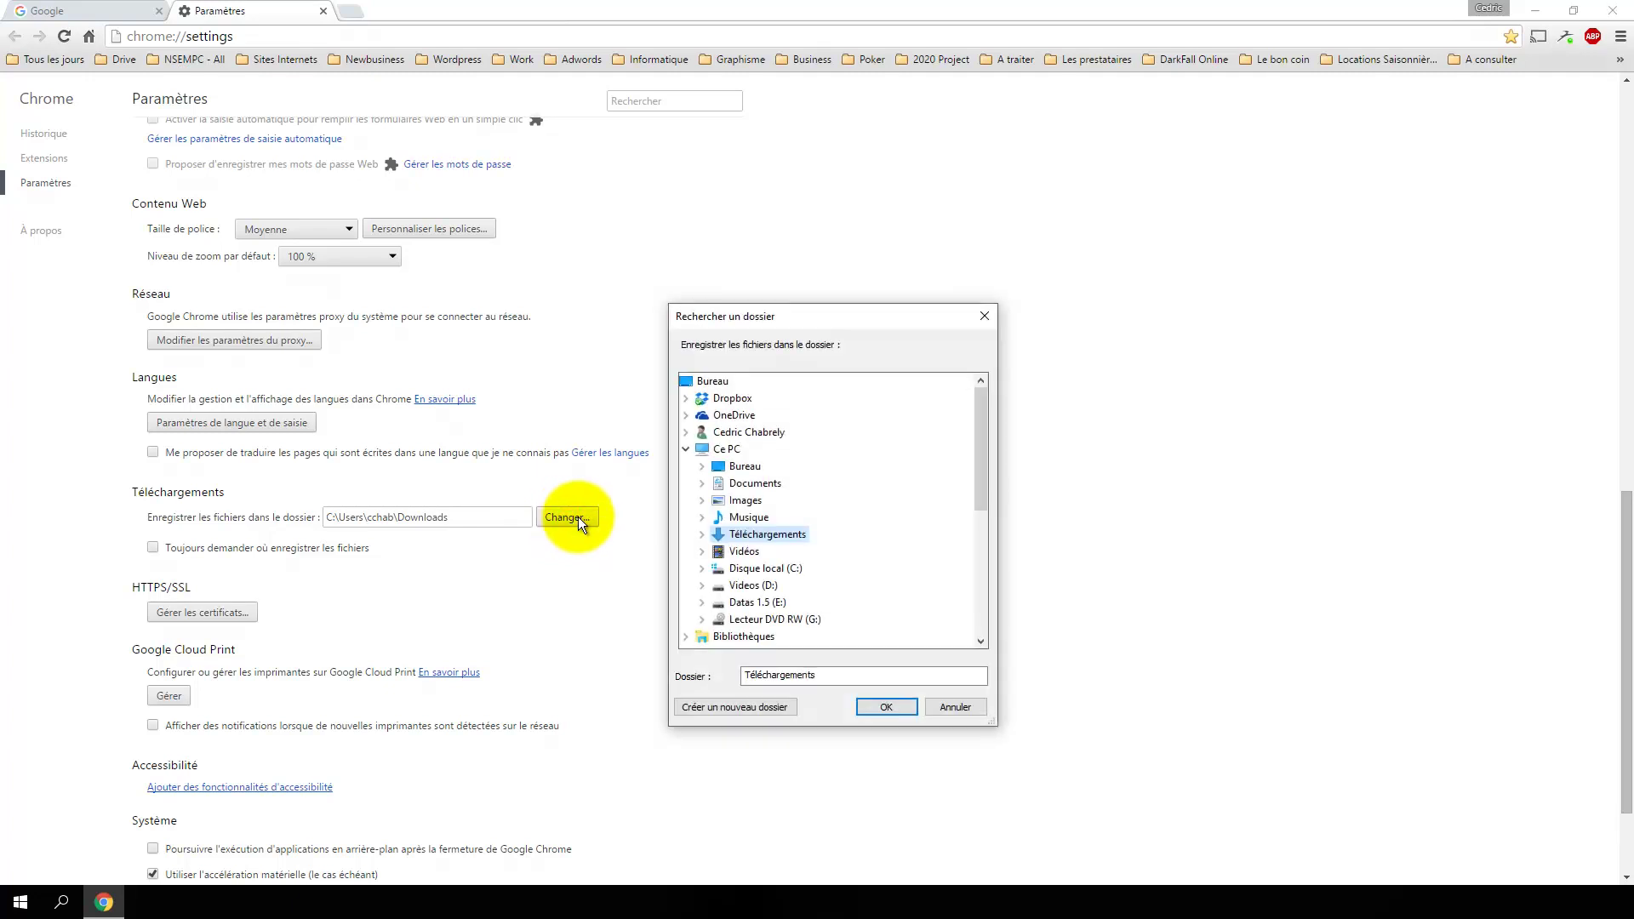
pyautogui.click(748, 468)
pyautogui.click(881, 703)
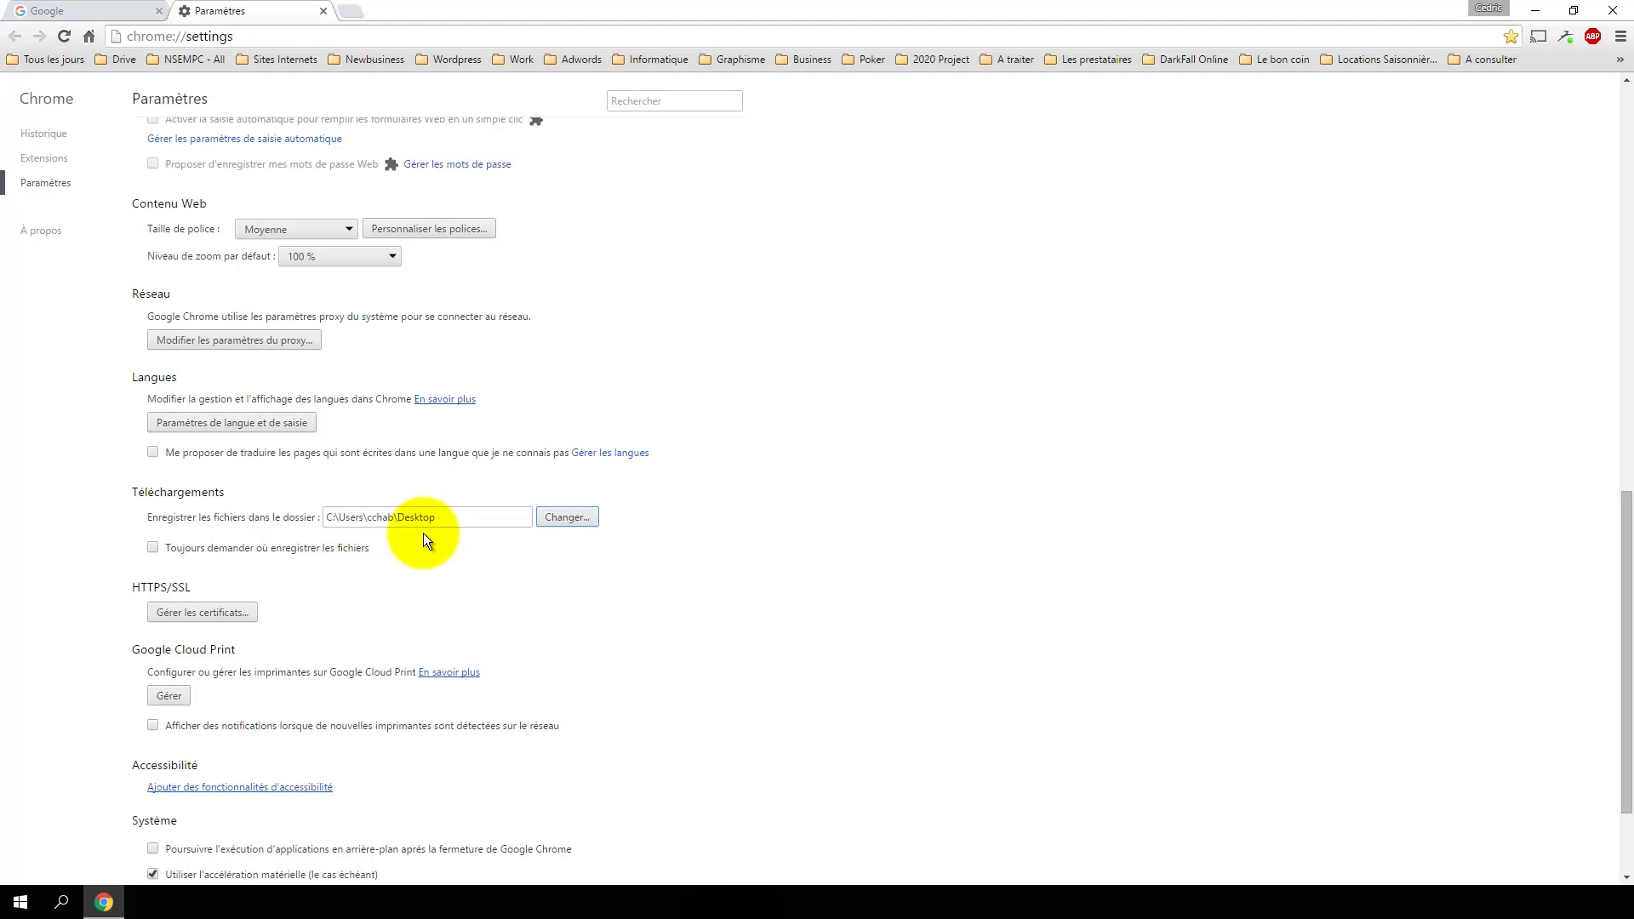
pyautogui.click(153, 548)
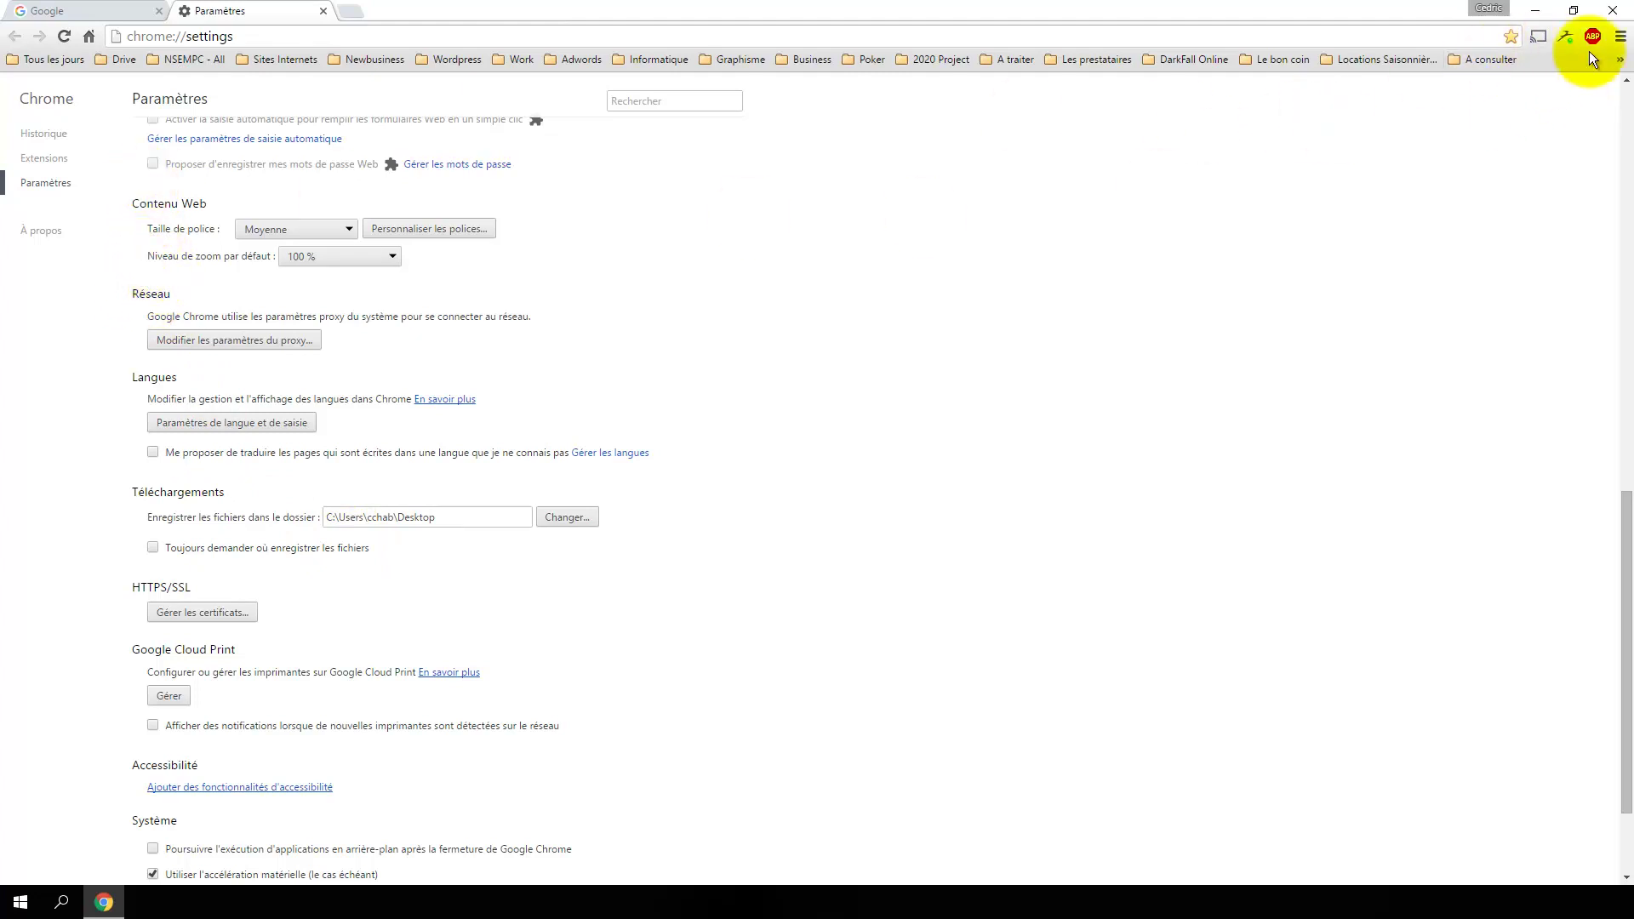
pyautogui.click(1621, 37)
pyautogui.click(1620, 37)
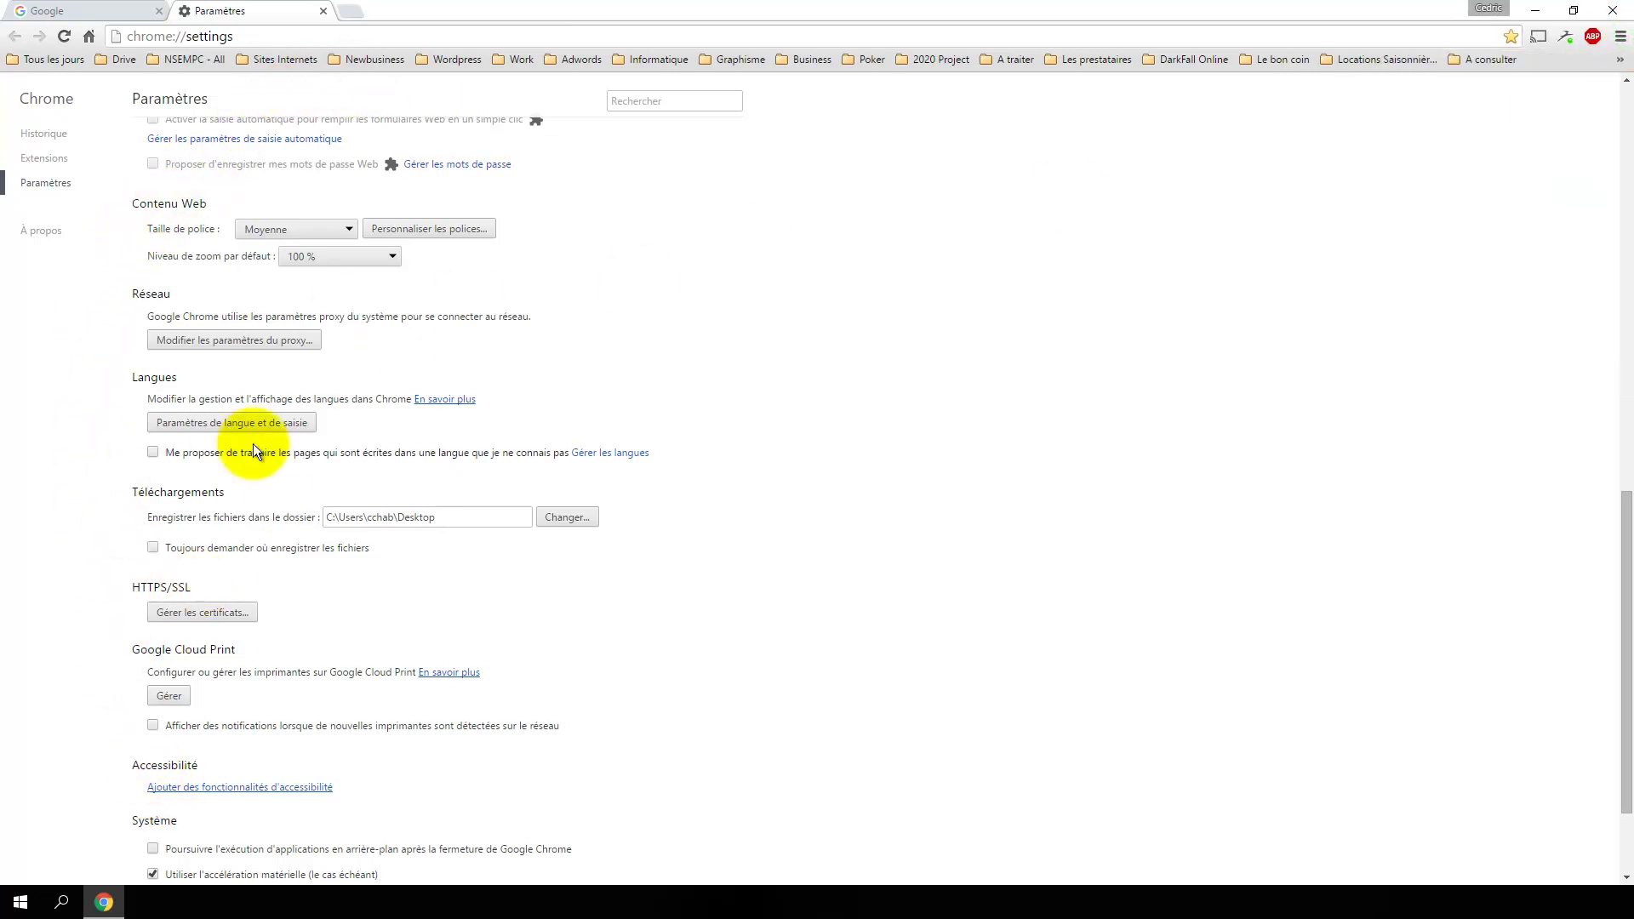
pyautogui.click(1610, 10)
# - Launch Firefox and open its general options page
pyautogui.click(21, 902)
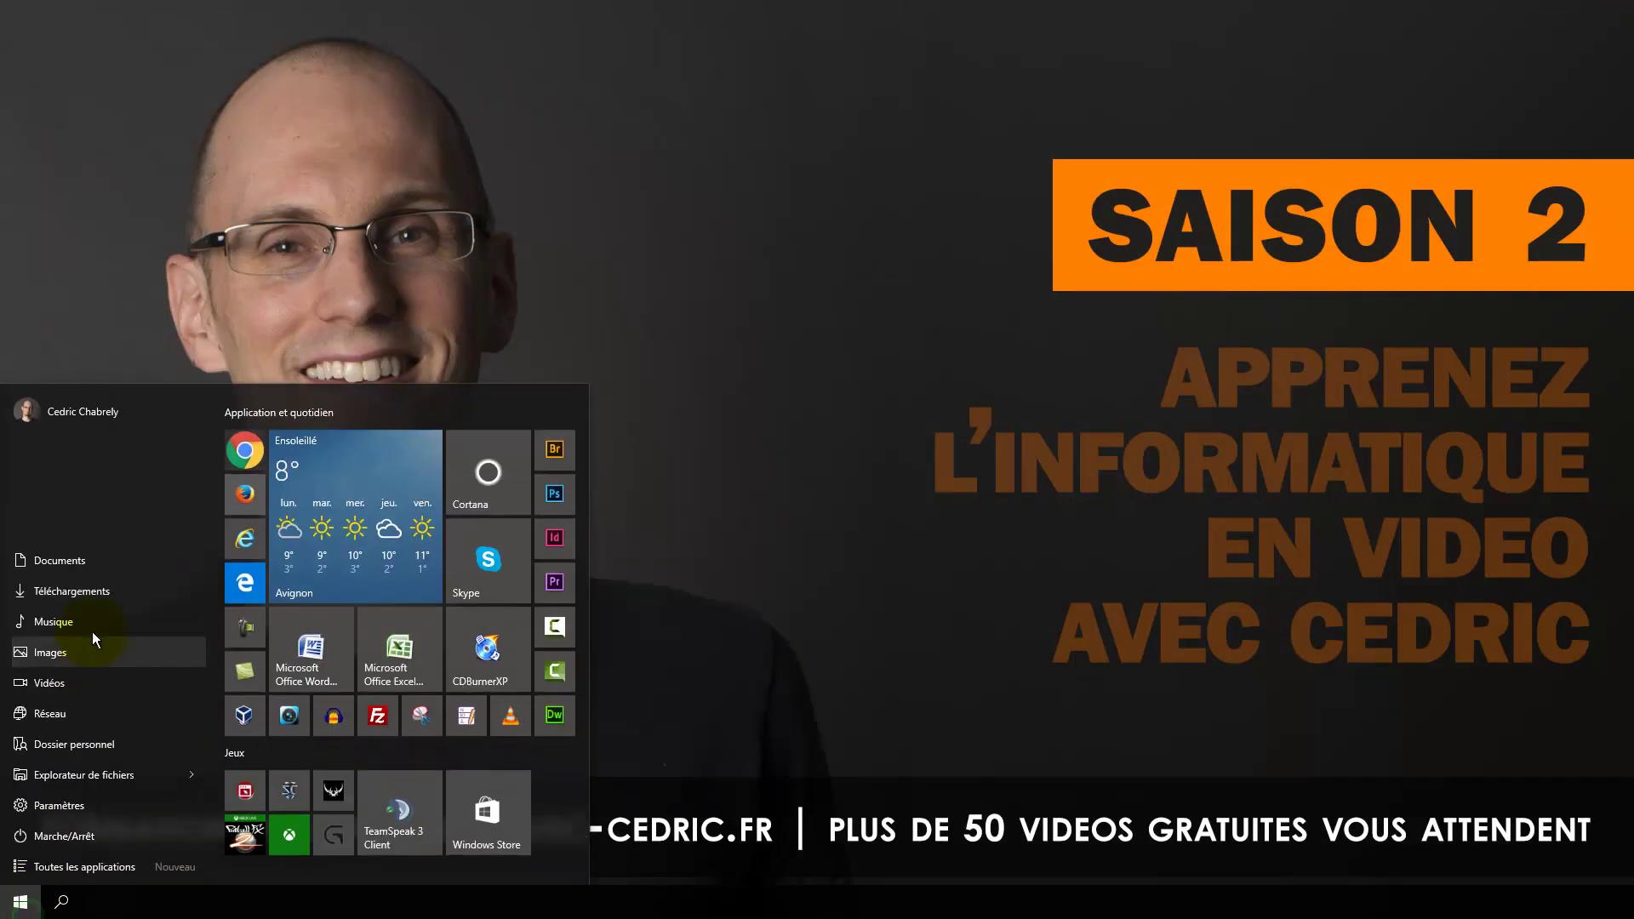
pyautogui.click(247, 502)
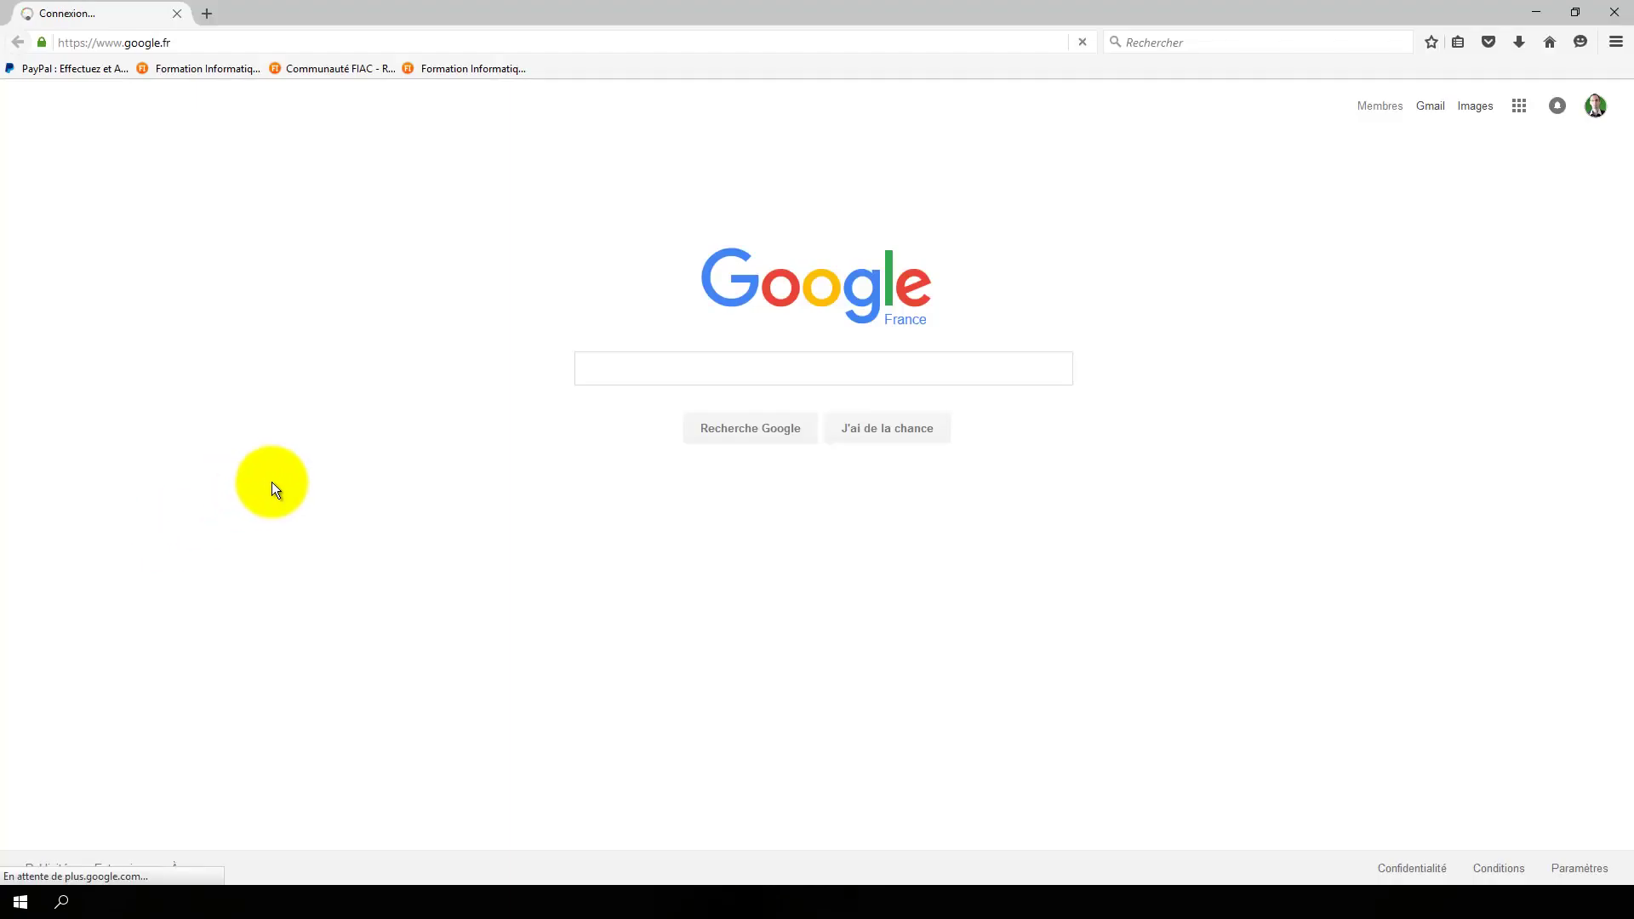
pyautogui.click(1616, 43)
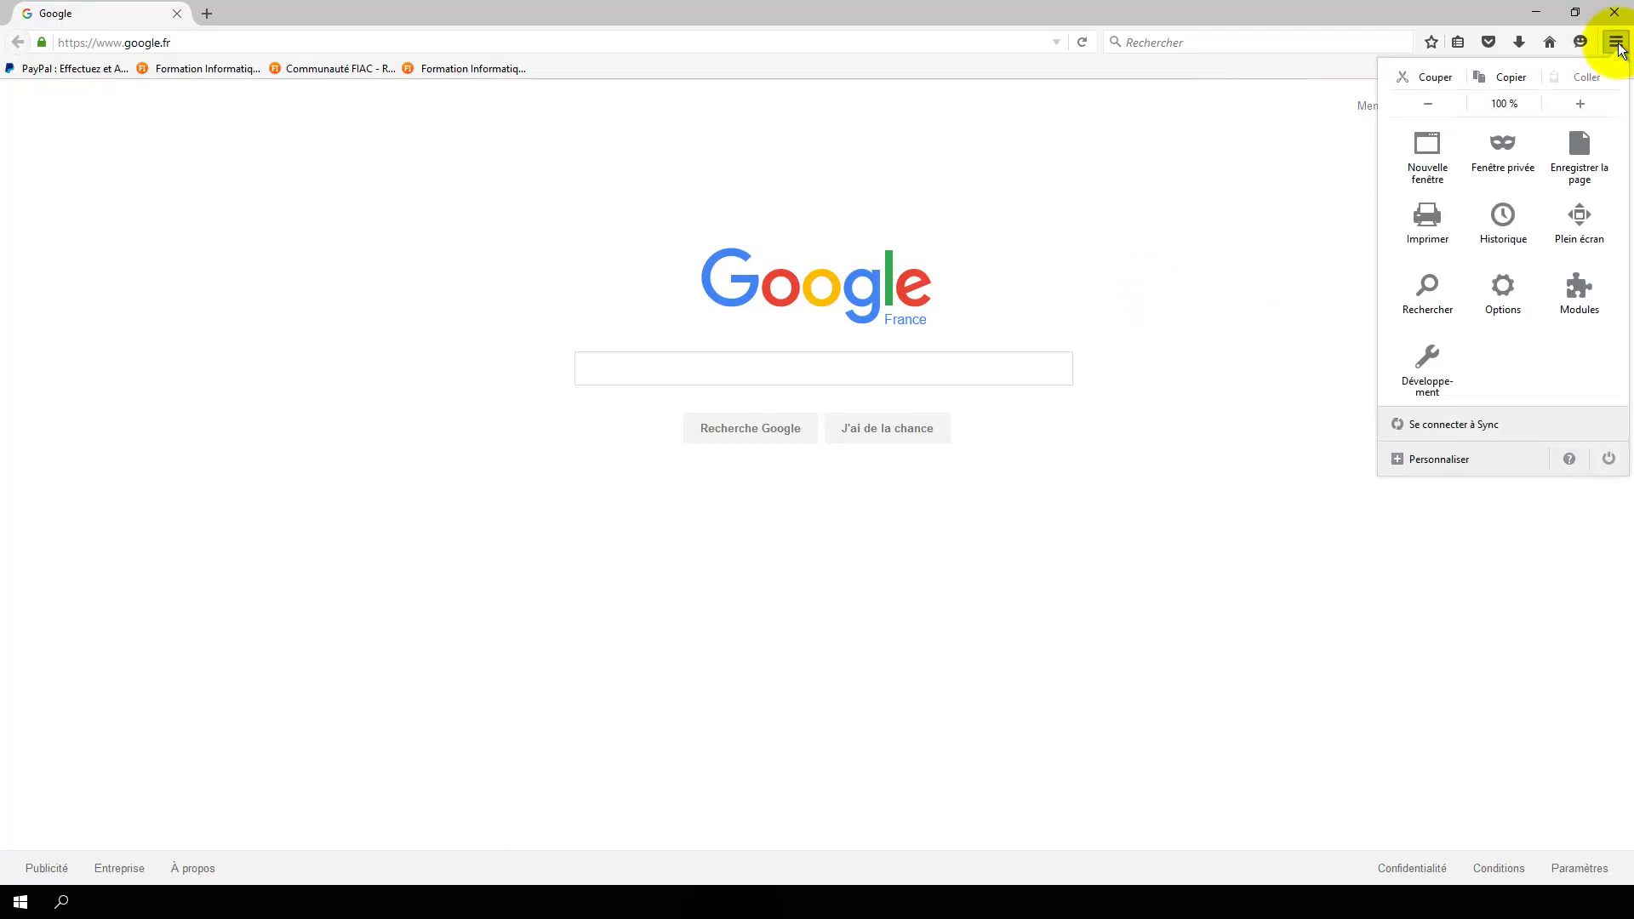
pyautogui.click(1501, 289)
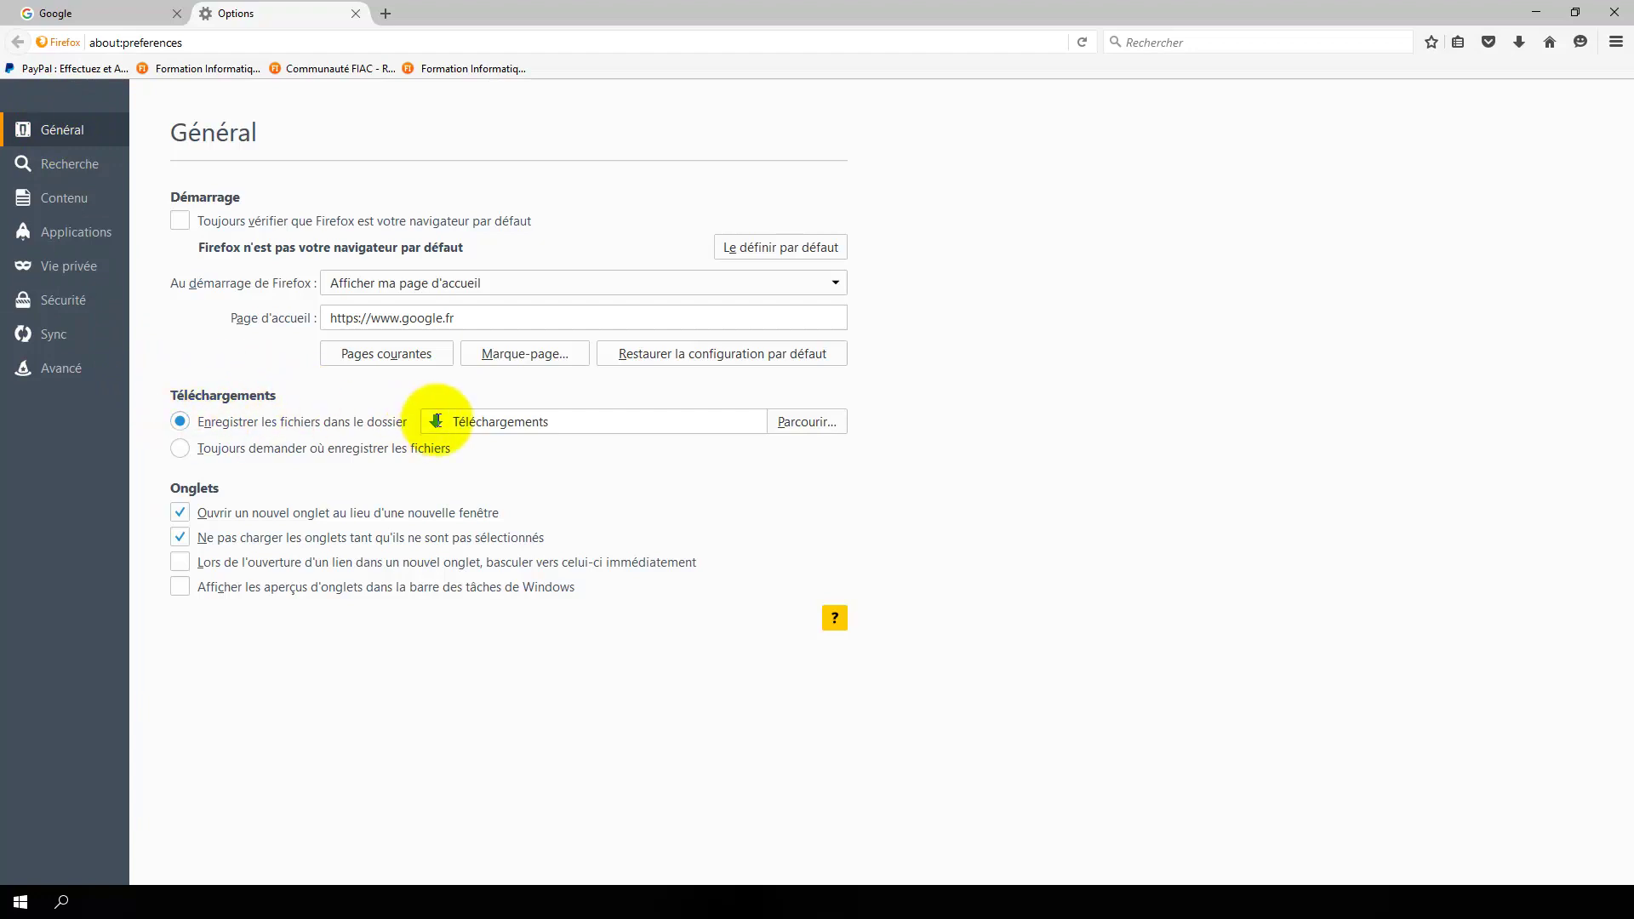
# - Set Bureau as Firefox's folder for saving downloads and close the browser with all its tabs
pyautogui.click(798, 421)
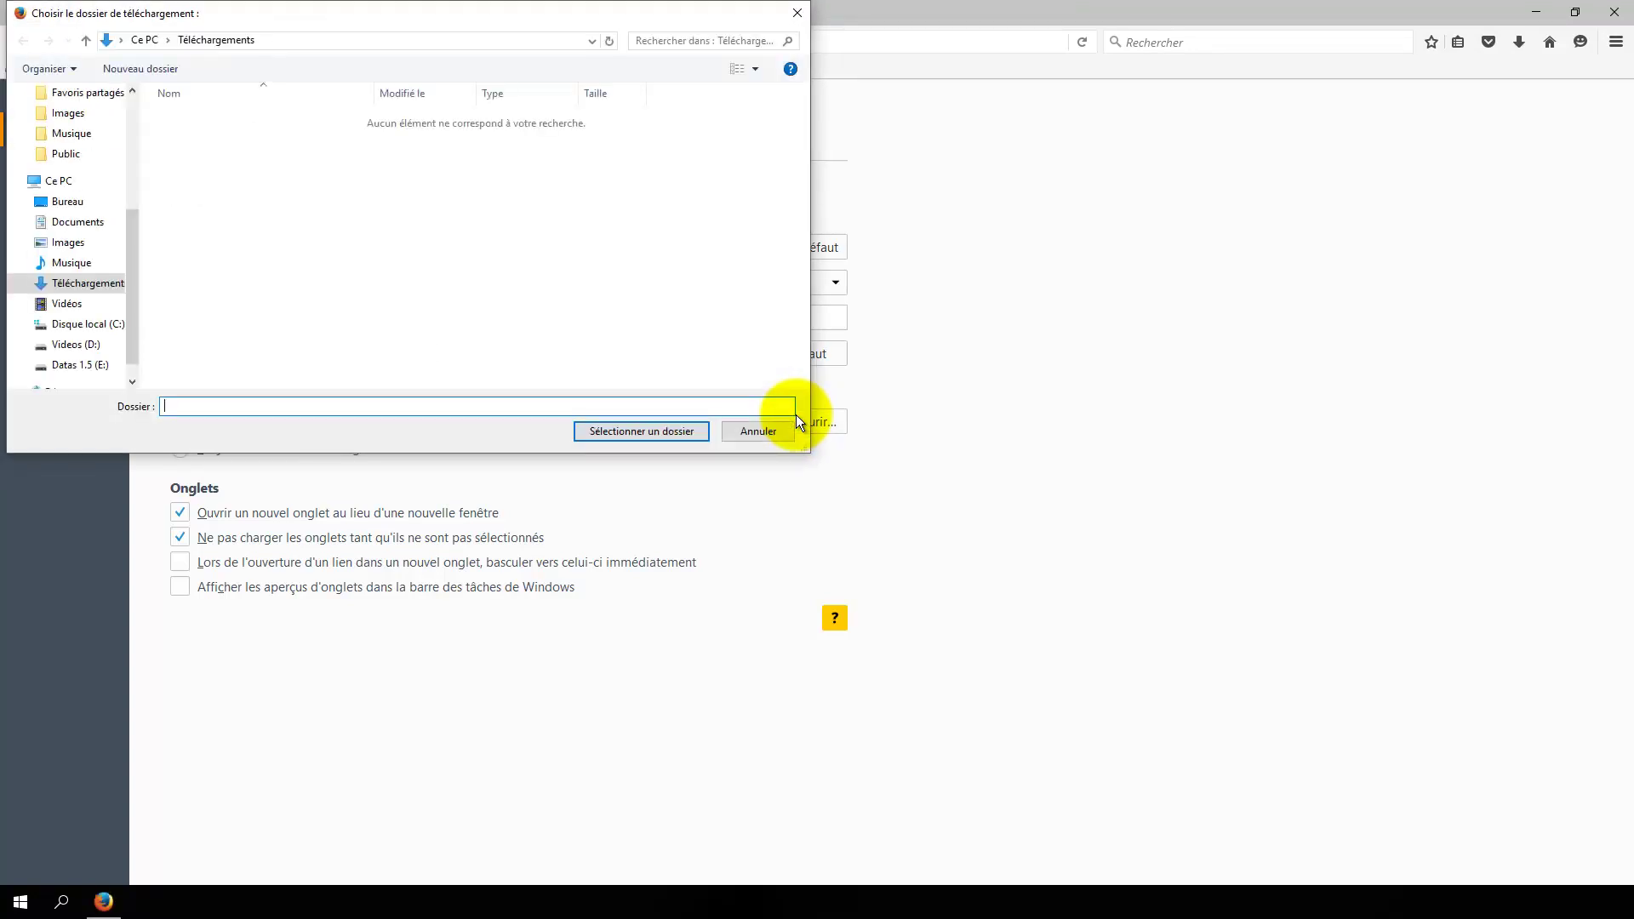
pyautogui.click(69, 202)
pyautogui.click(646, 432)
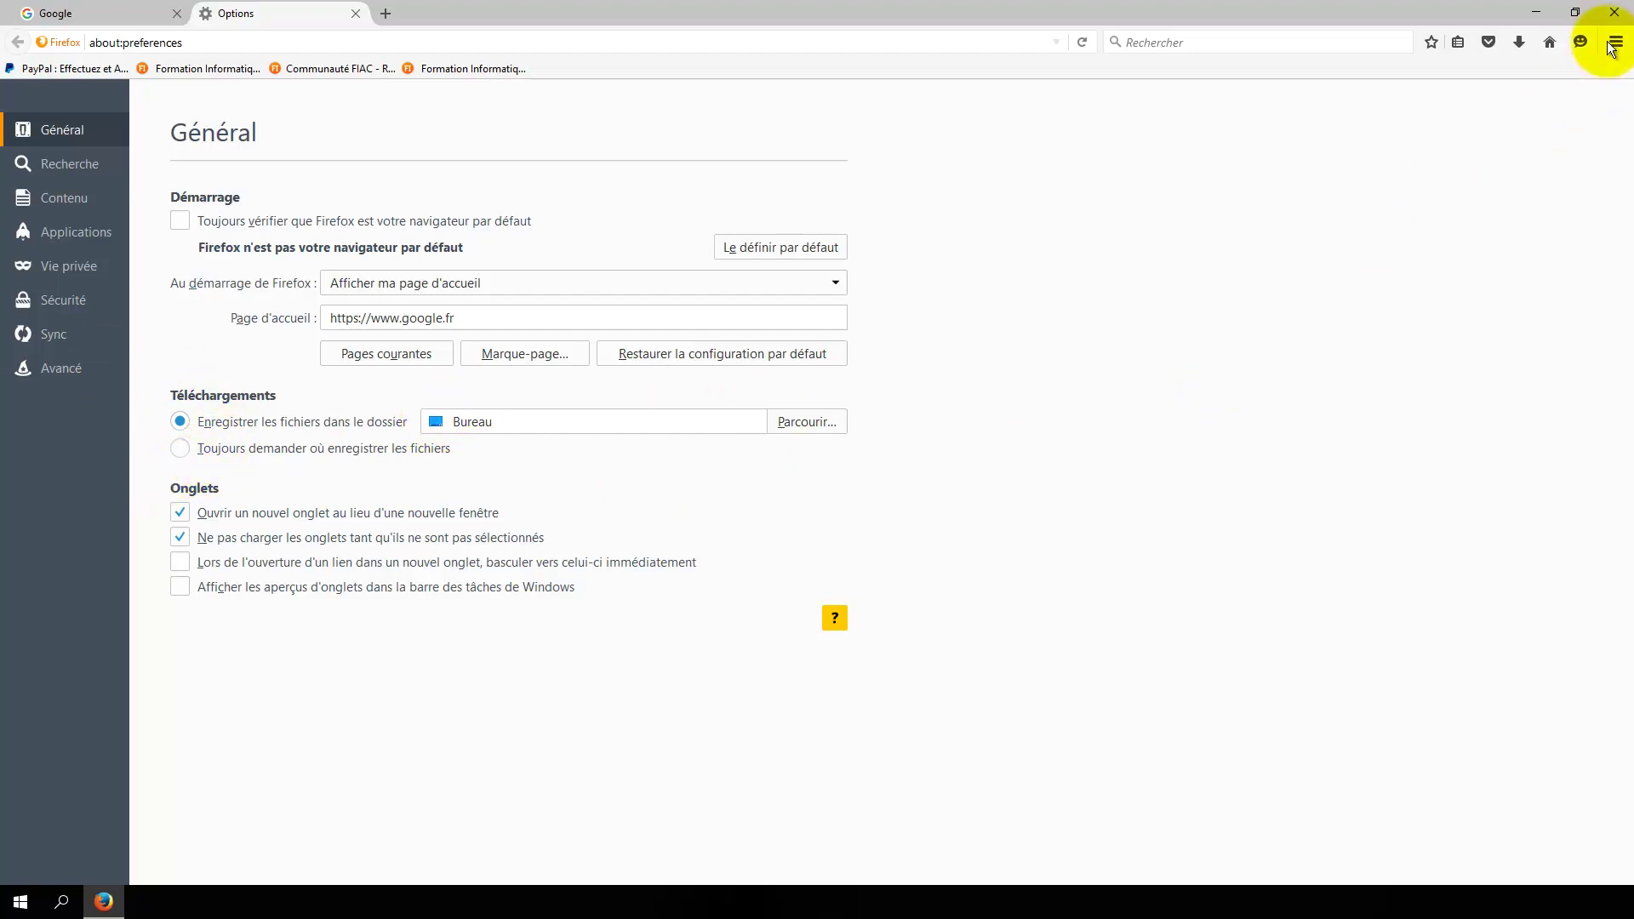
pyautogui.click(1617, 12)
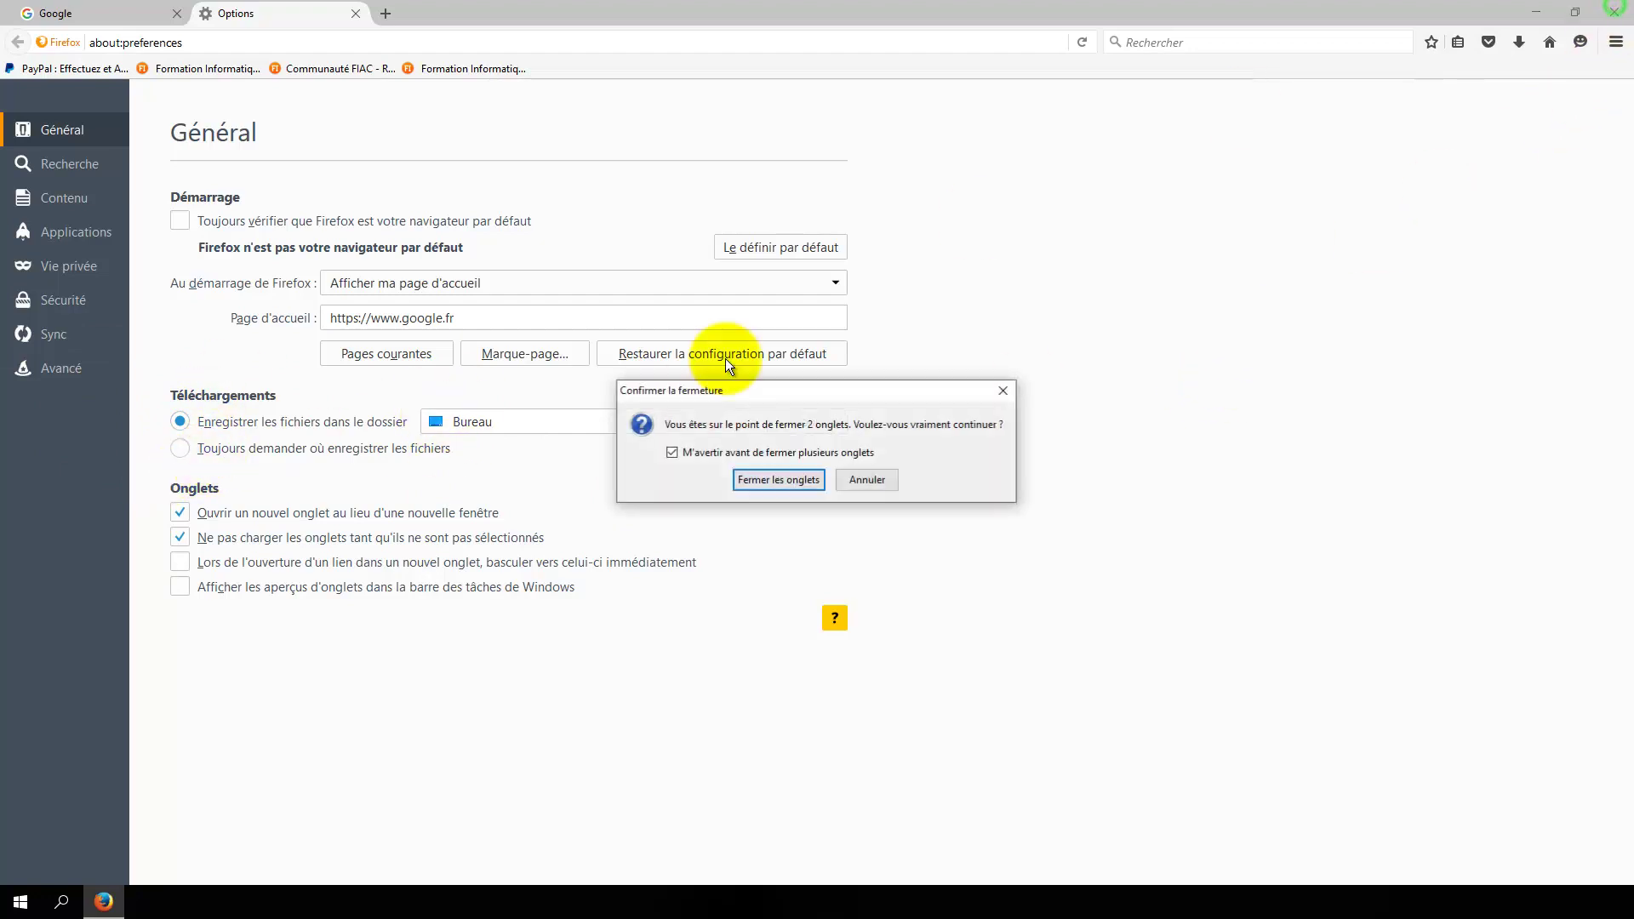
pyautogui.click(774, 475)
# - Launch Internet Explorer and open the download options from its list of downloads
pyautogui.click(18, 900)
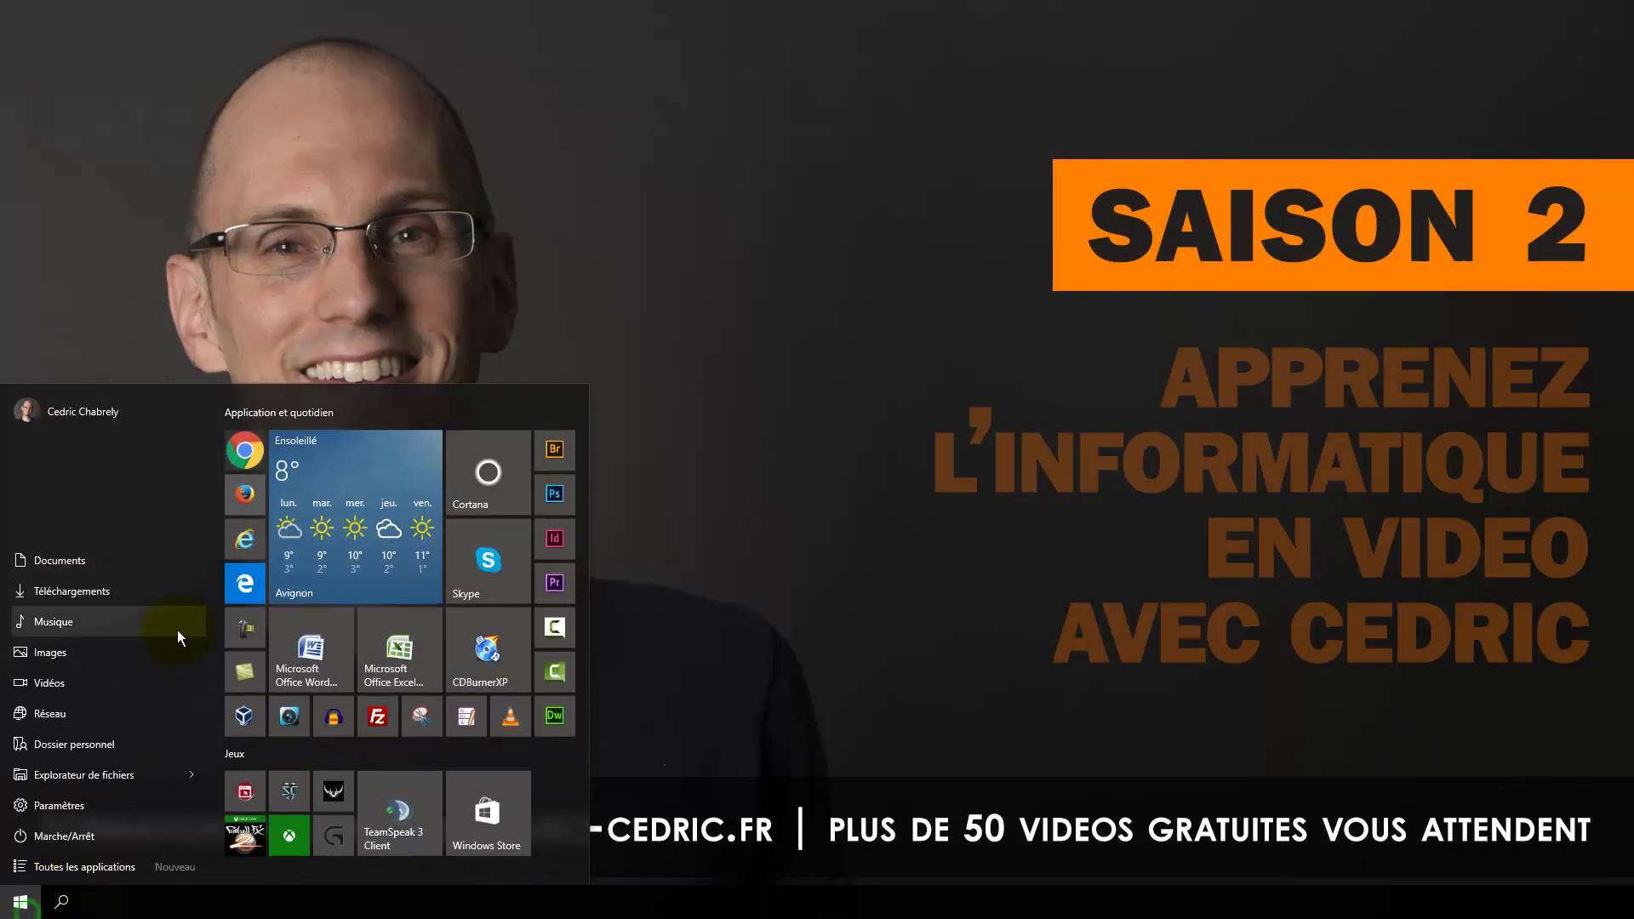
pyautogui.click(240, 555)
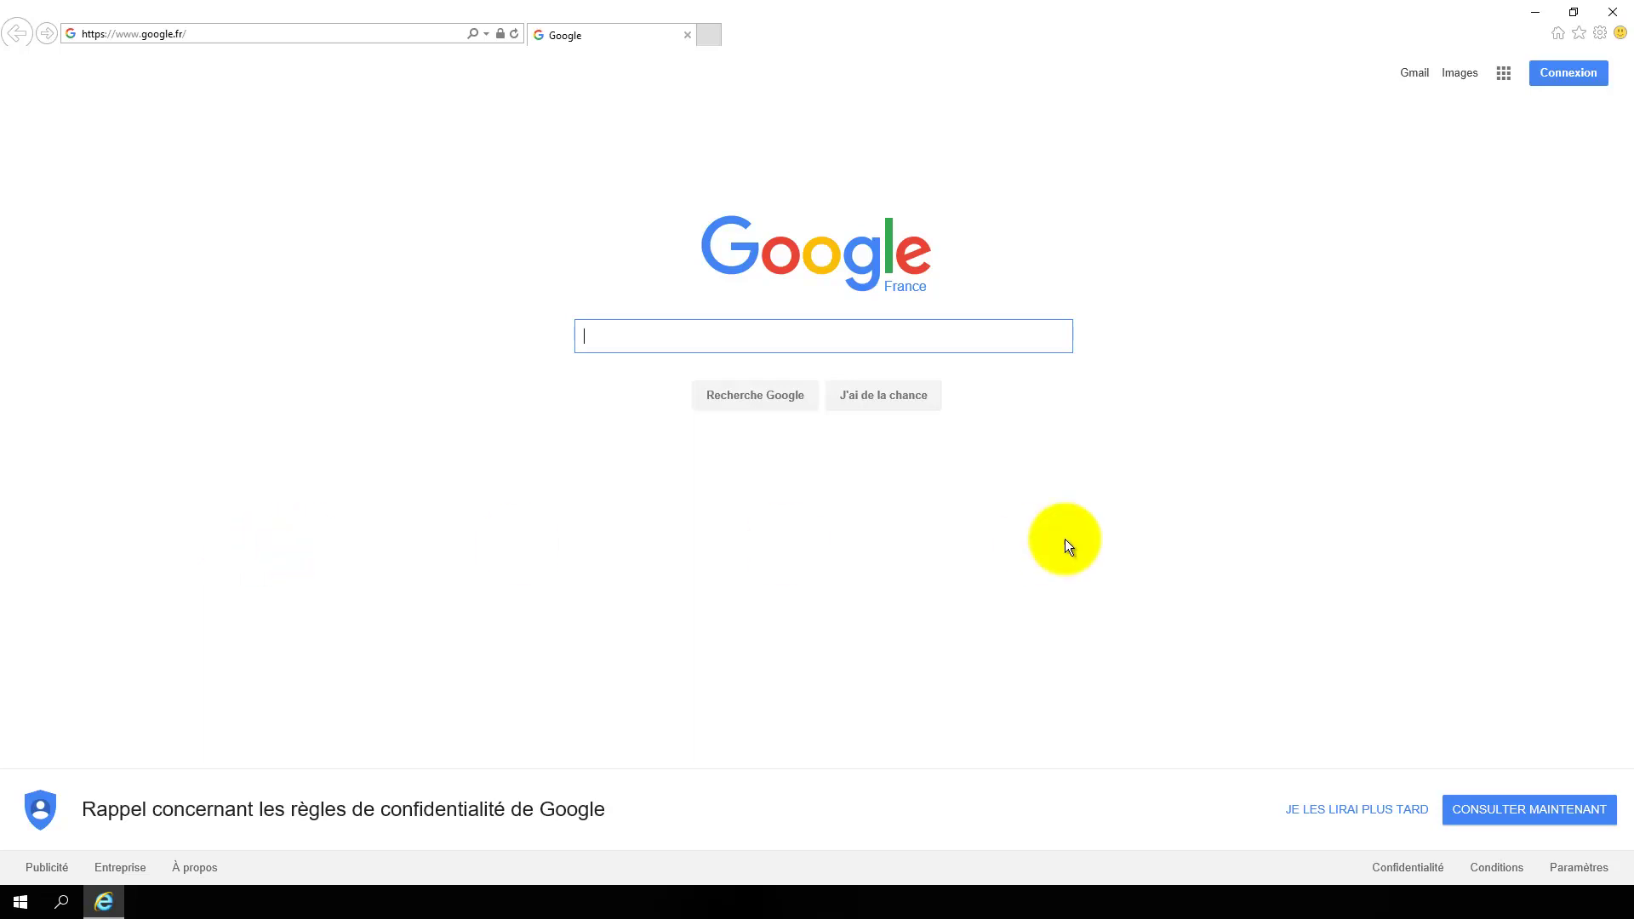
pyautogui.click(1599, 36)
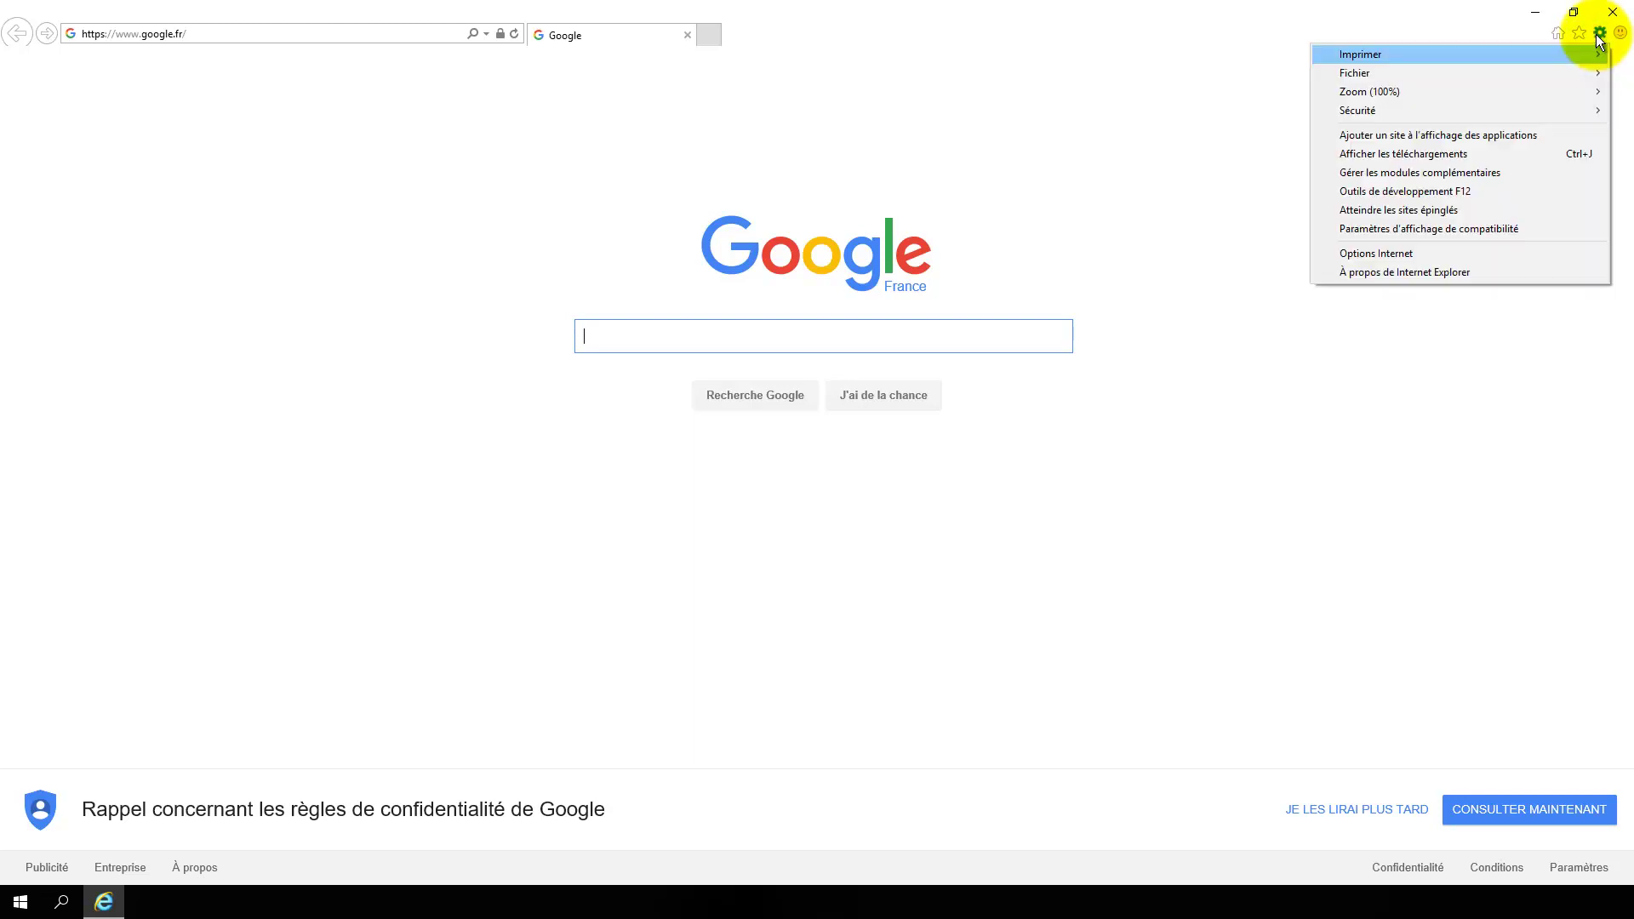
pyautogui.click(1392, 153)
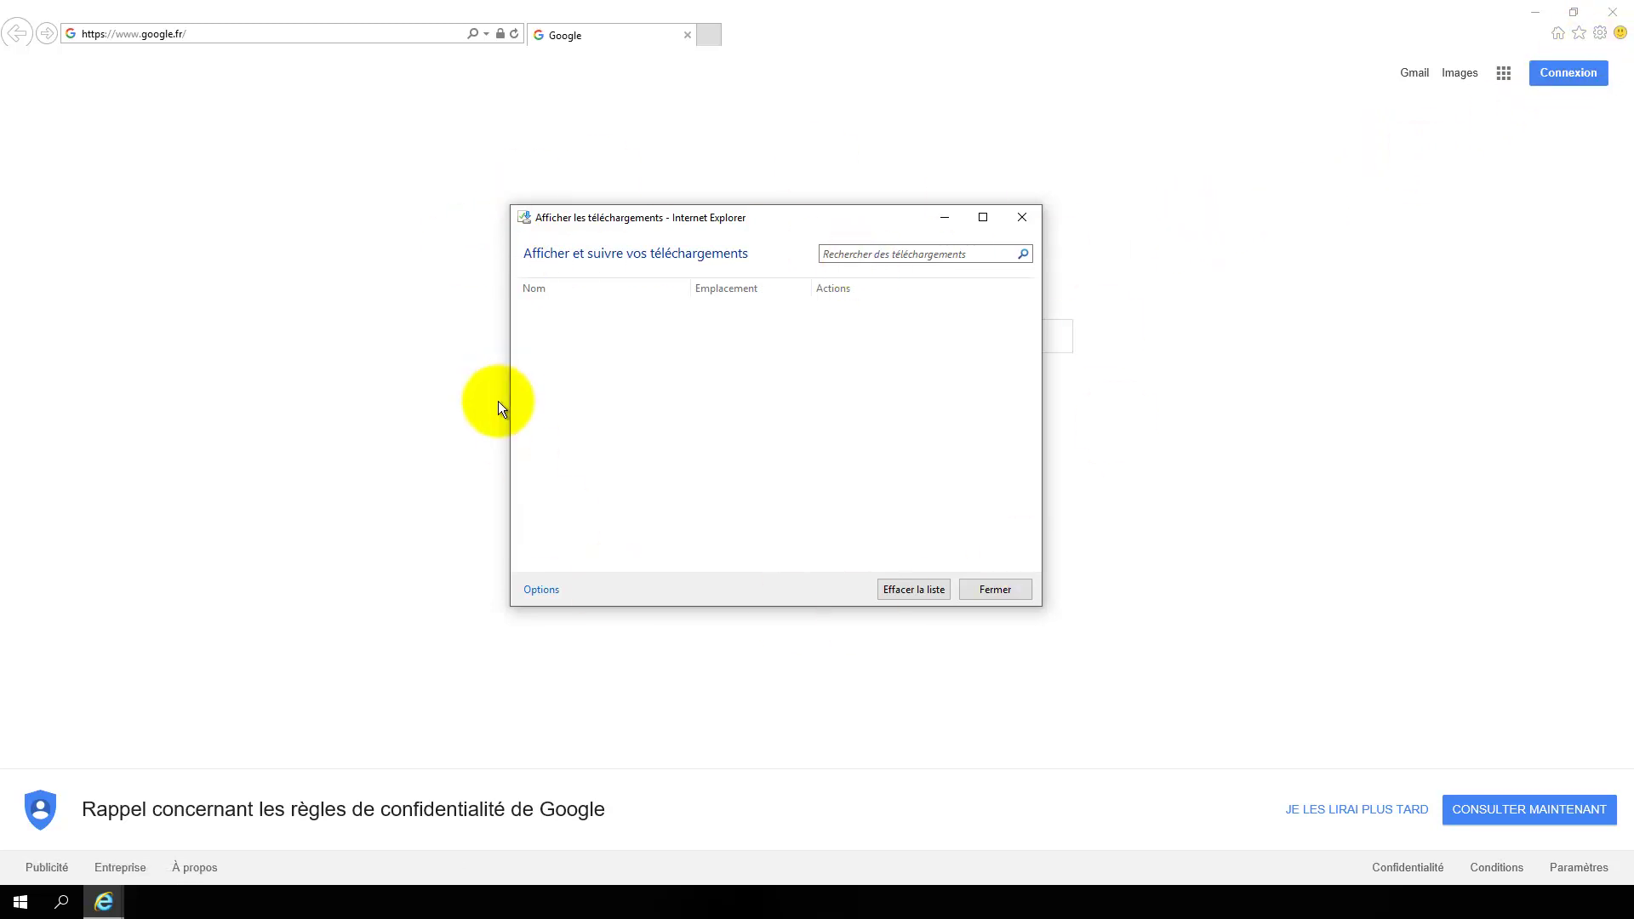
pyautogui.click(542, 590)
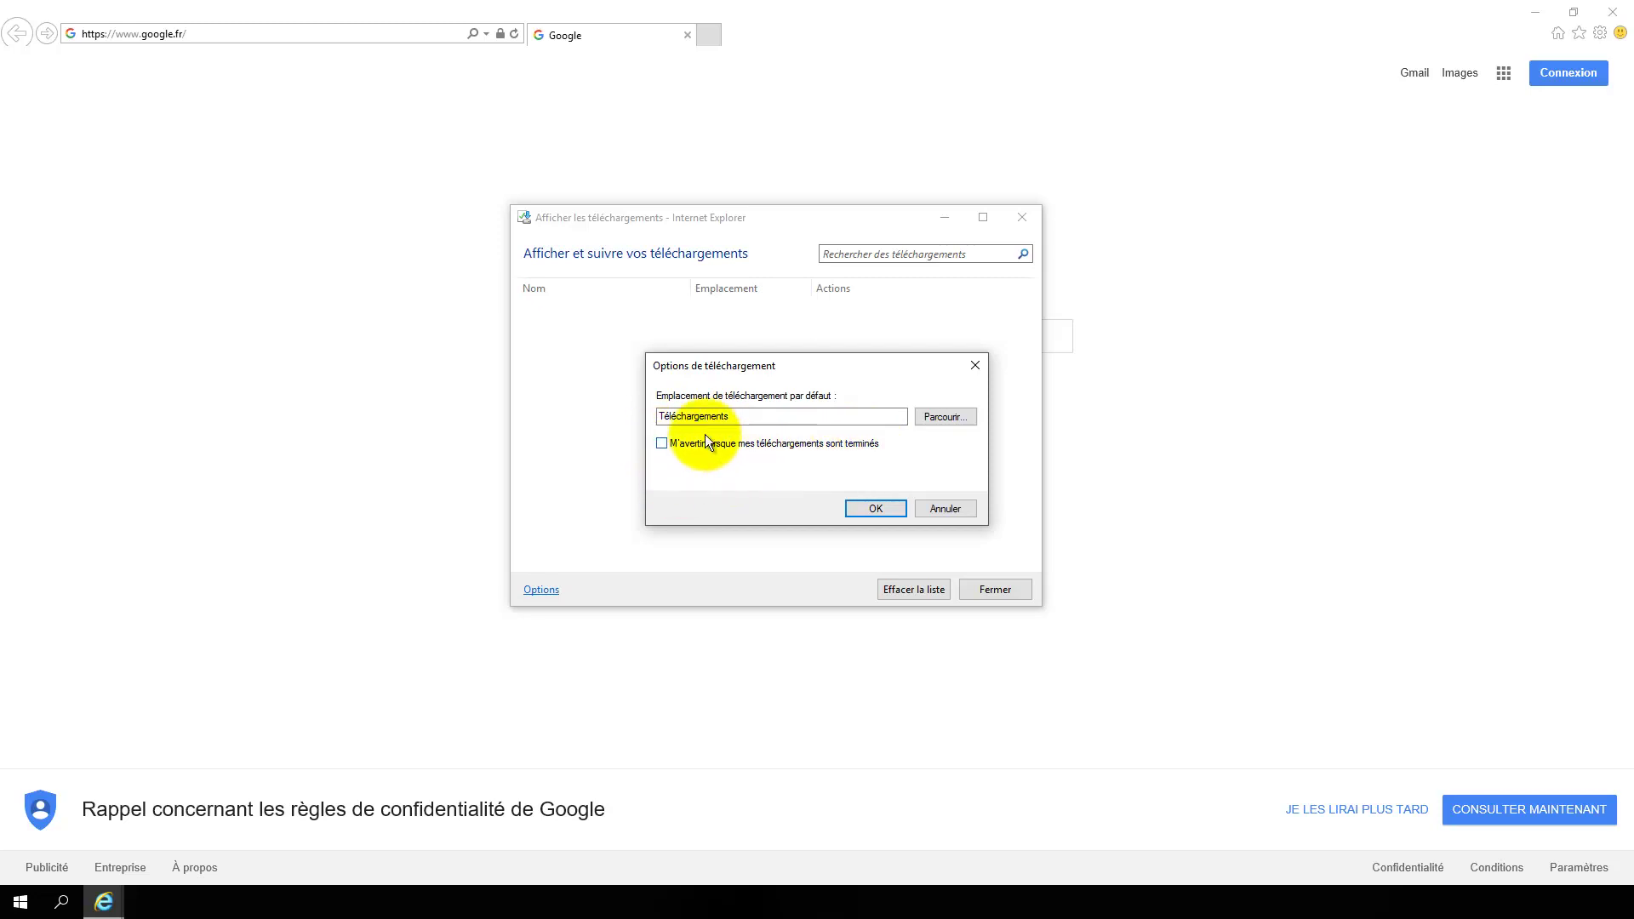
# - Set Internet Explorer's default download location to Bureau, and close the downloads list and the browser
pyautogui.click(945, 416)
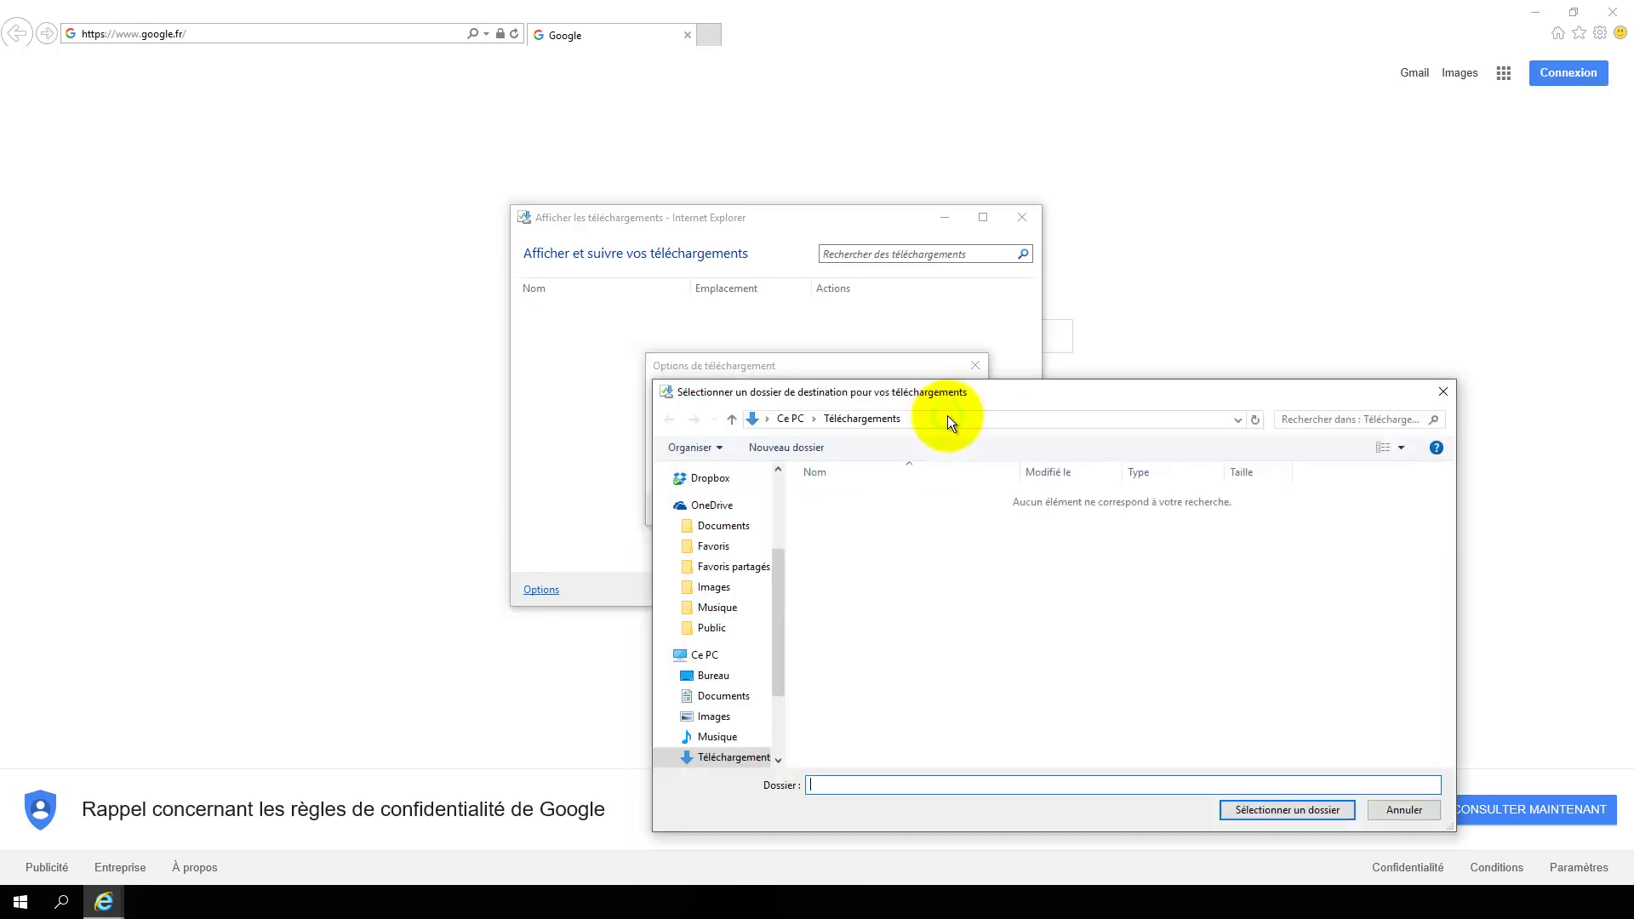
pyautogui.click(715, 676)
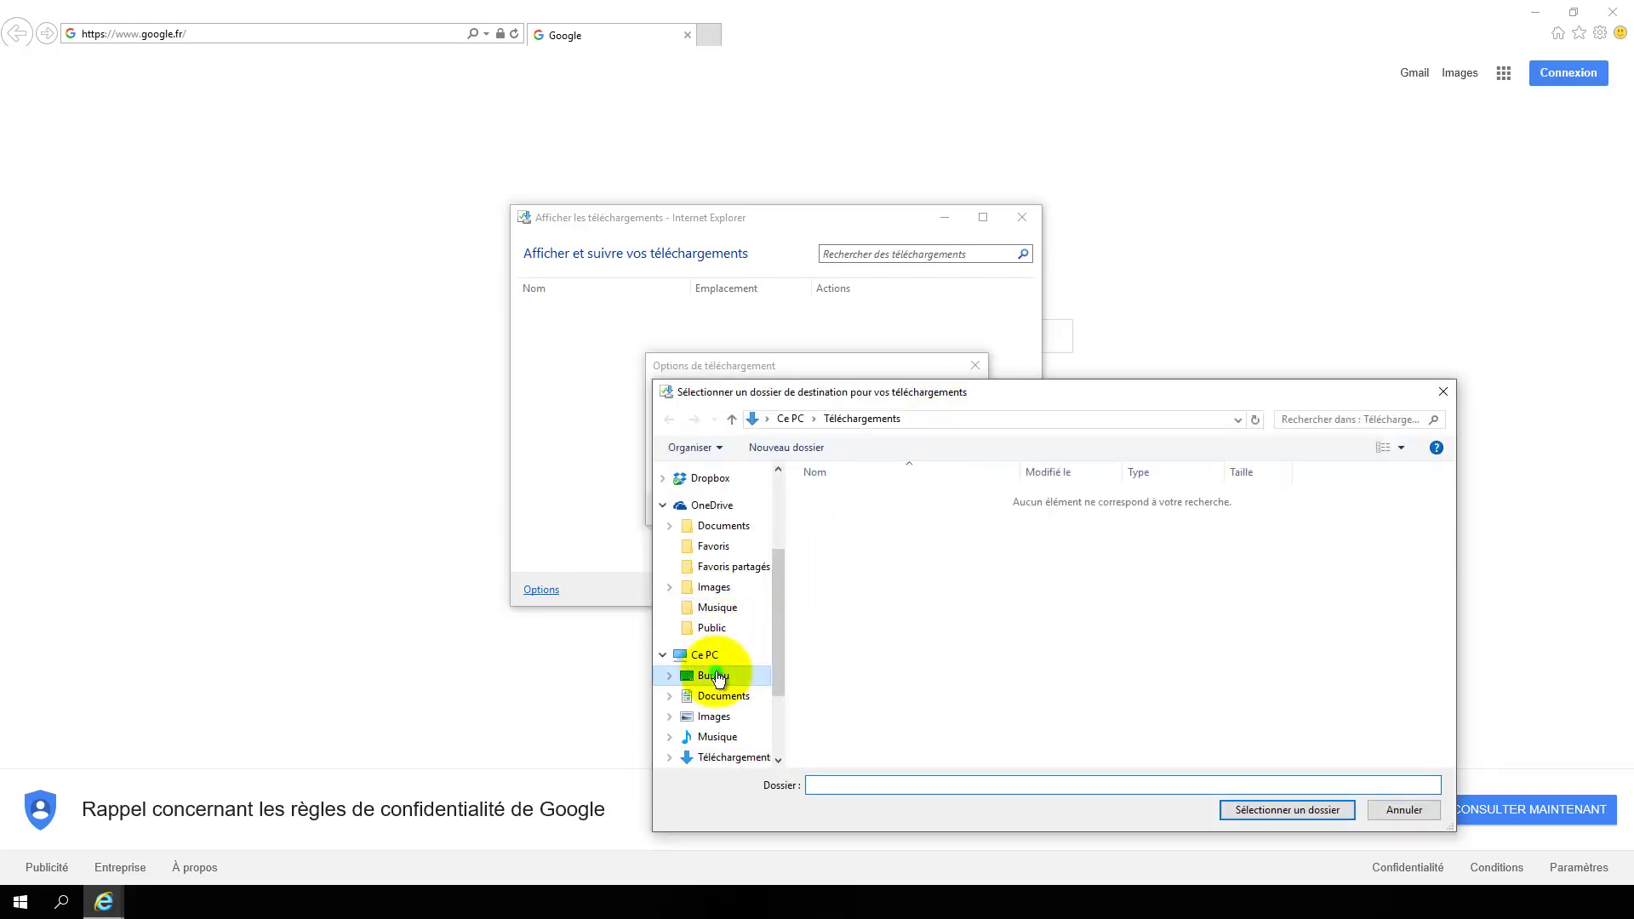
pyautogui.click(1251, 809)
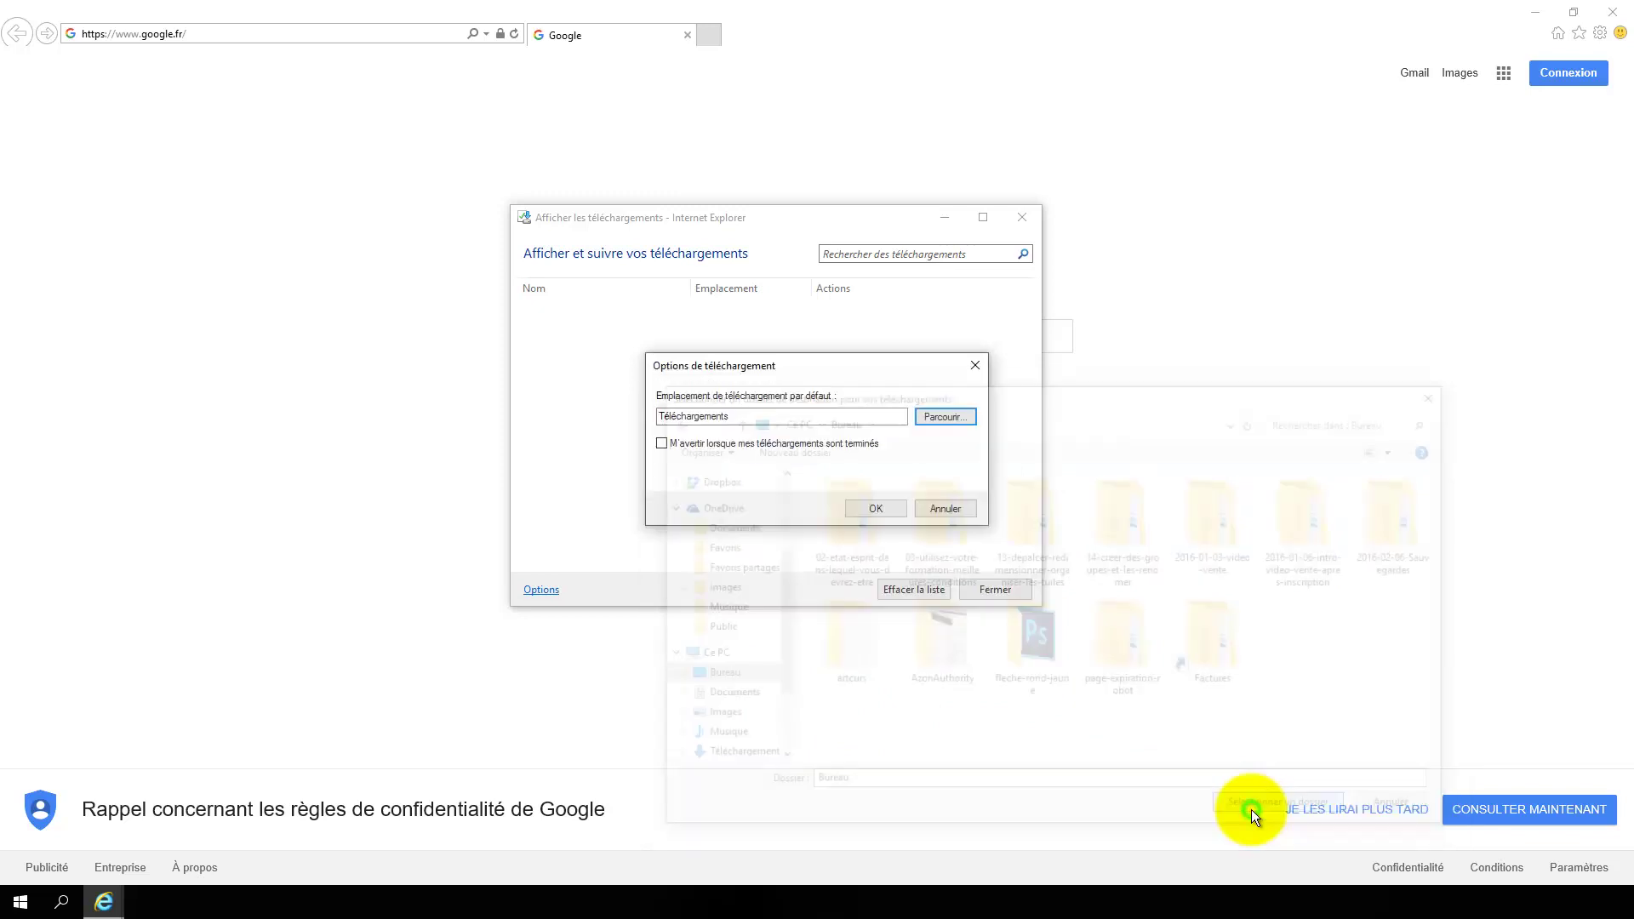
pyautogui.click(878, 508)
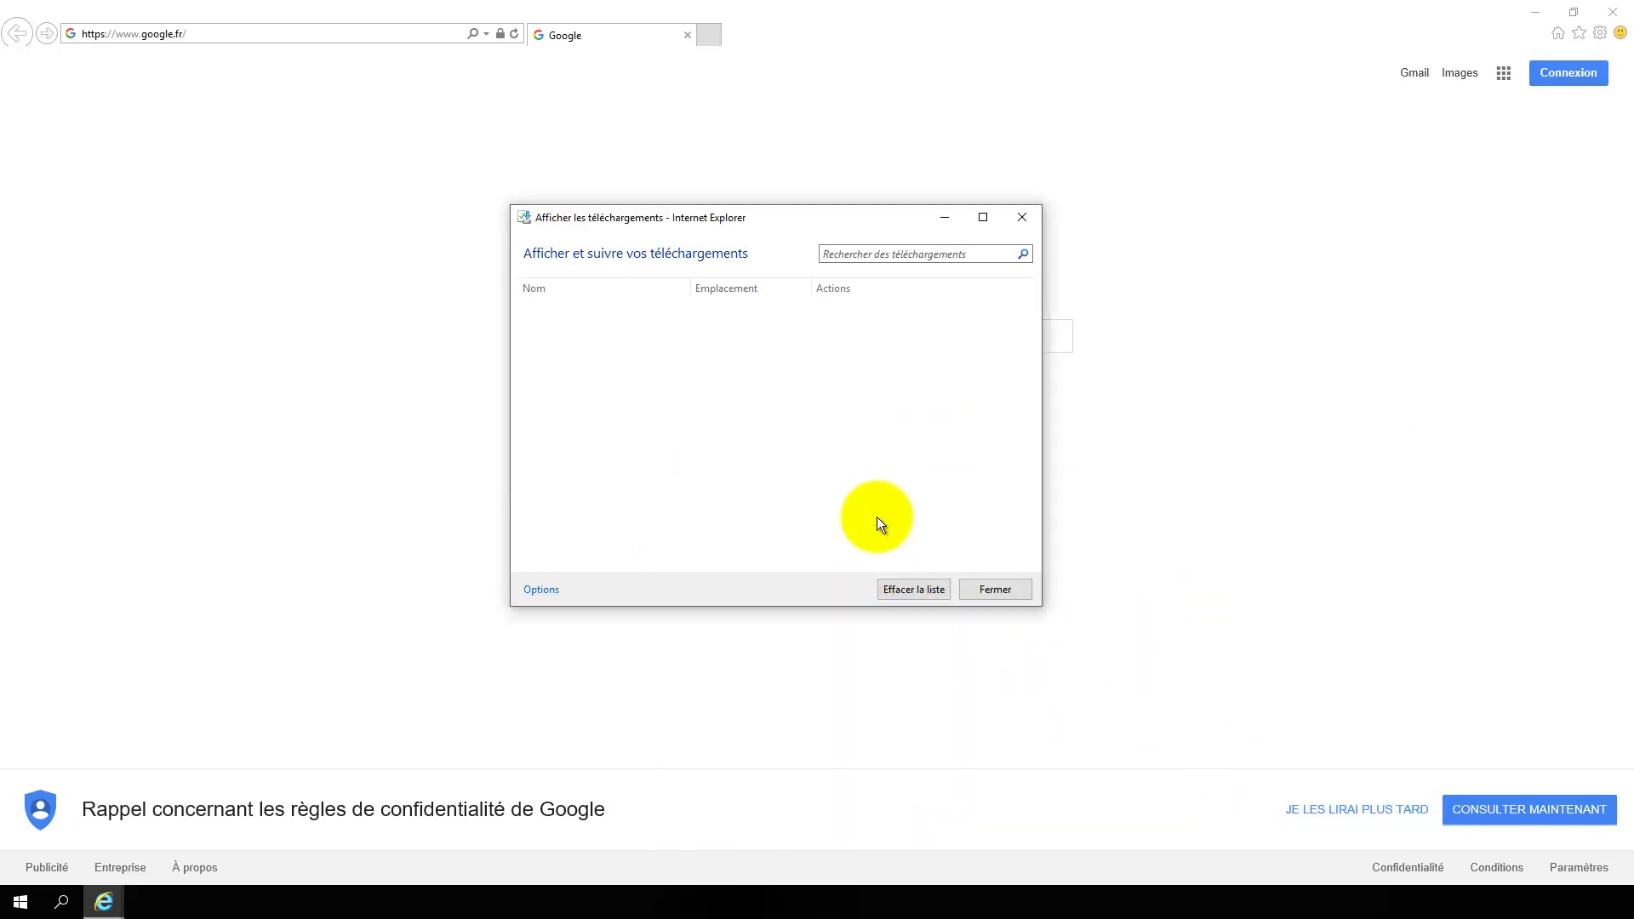
pyautogui.click(997, 589)
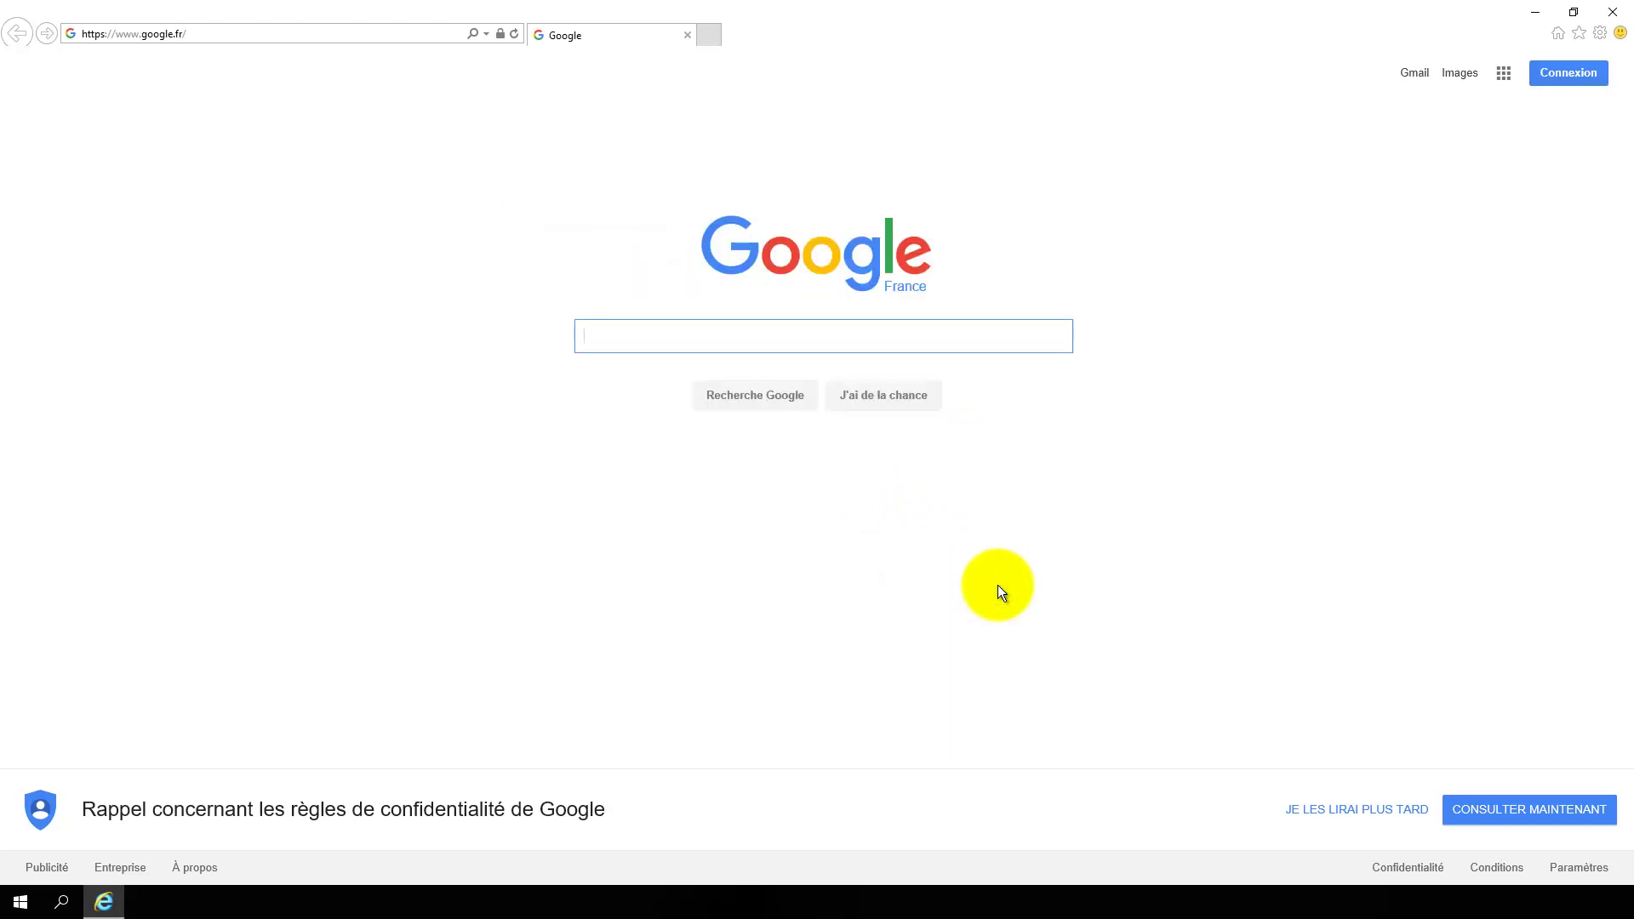
pyautogui.click(1613, 12)
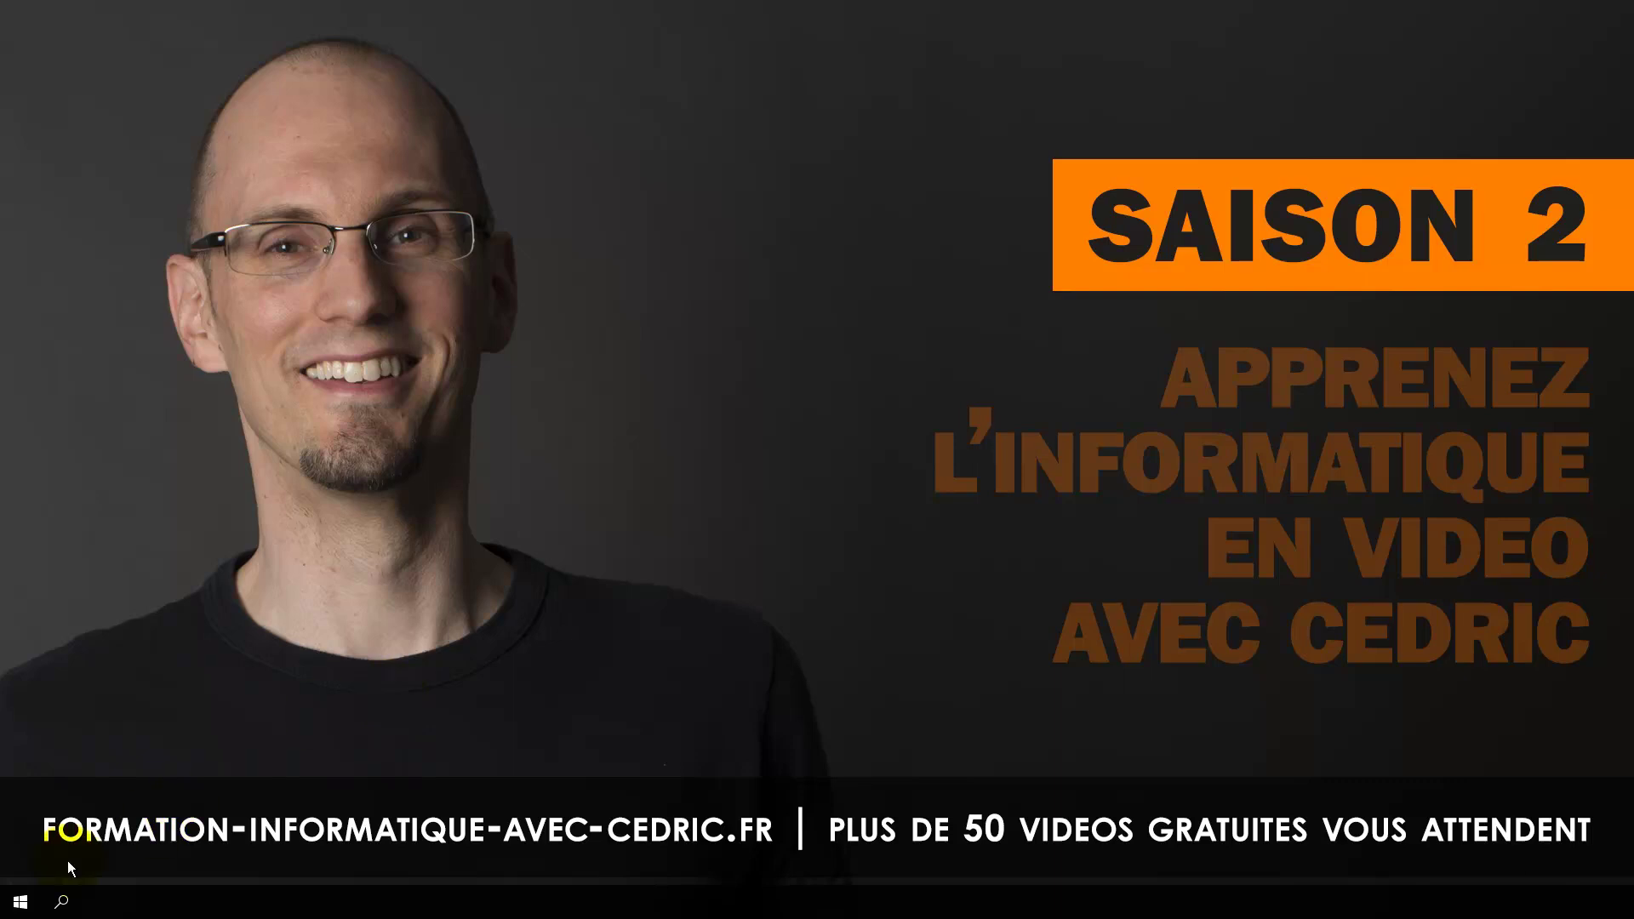
# - Open File Explorer to look at the folders in Ce PC, and close the window again
pyautogui.click(21, 902)
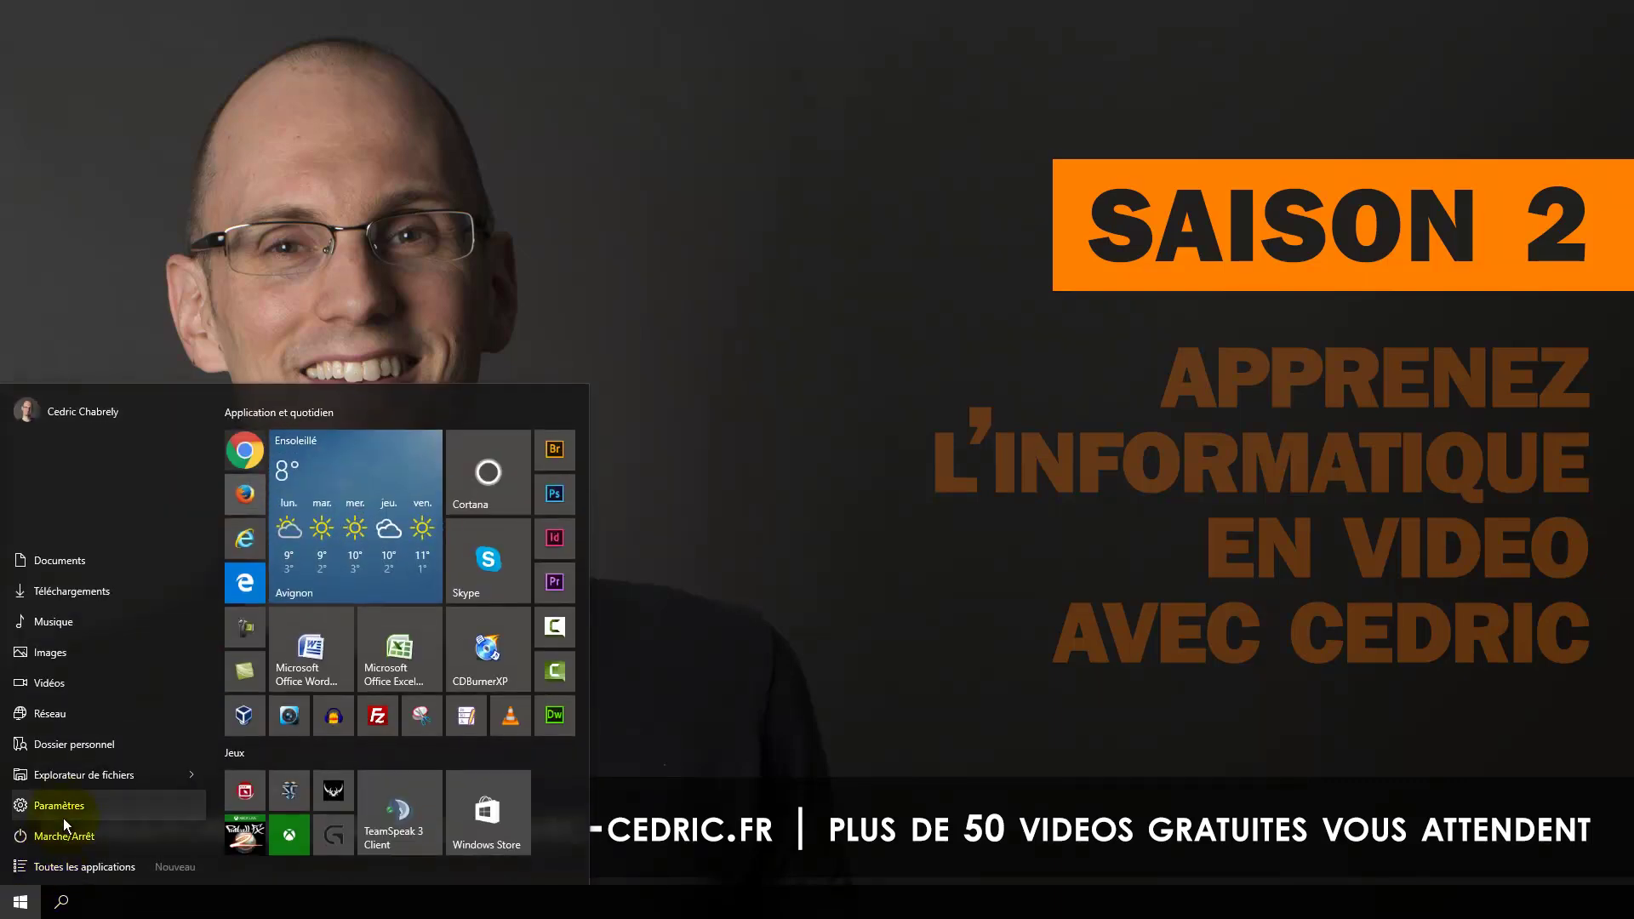
pyautogui.click(73, 783)
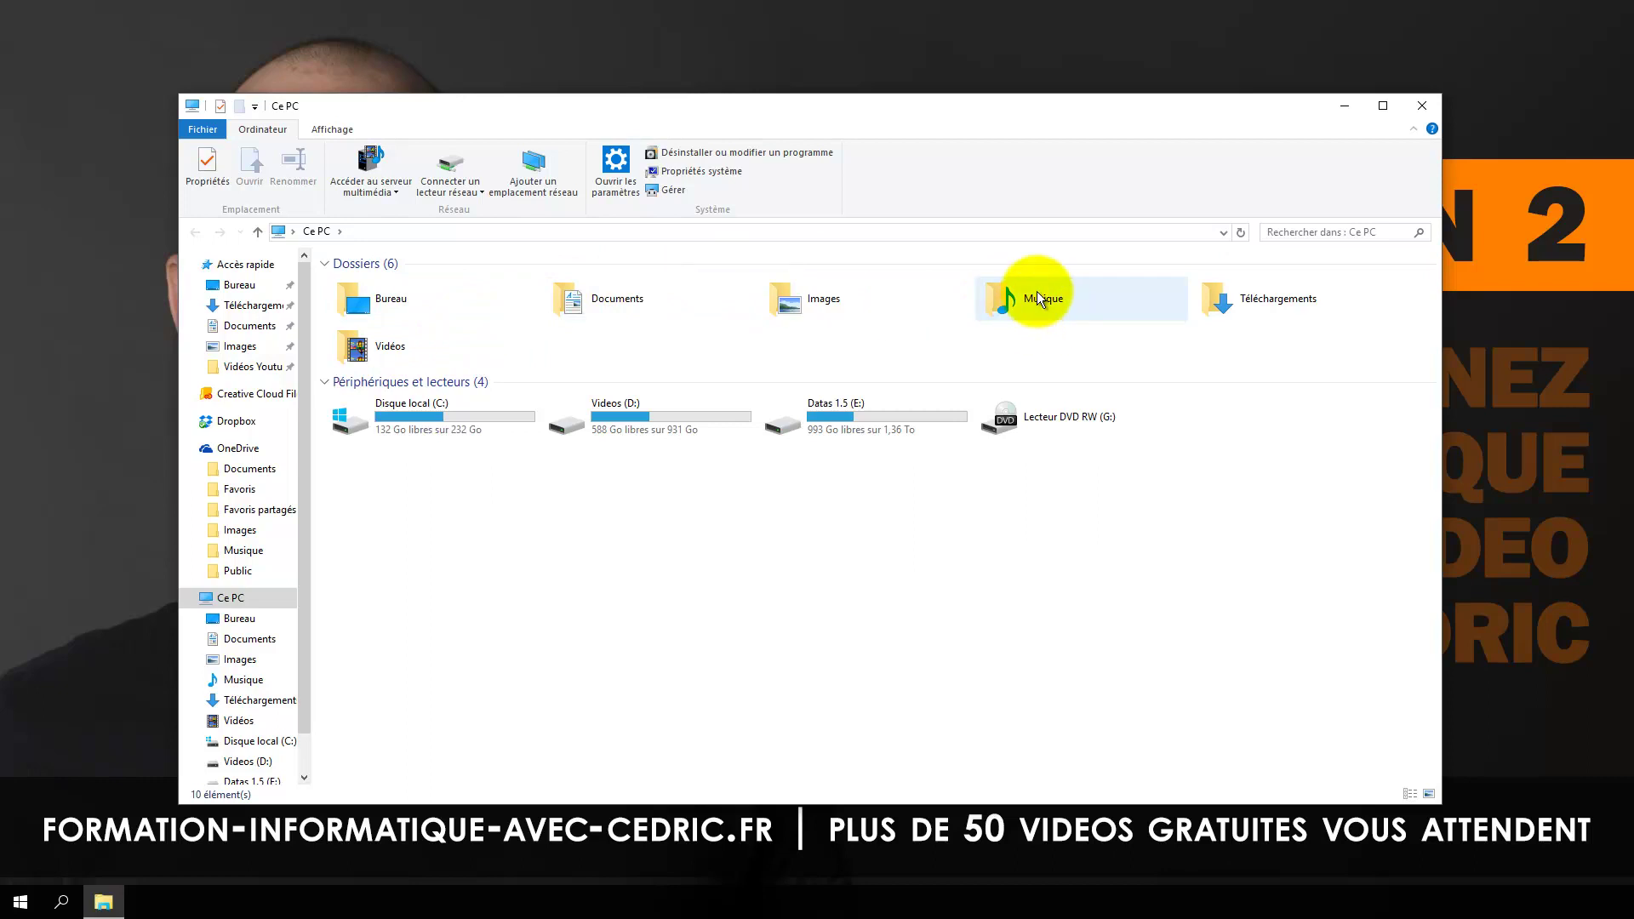
pyautogui.click(1419, 108)
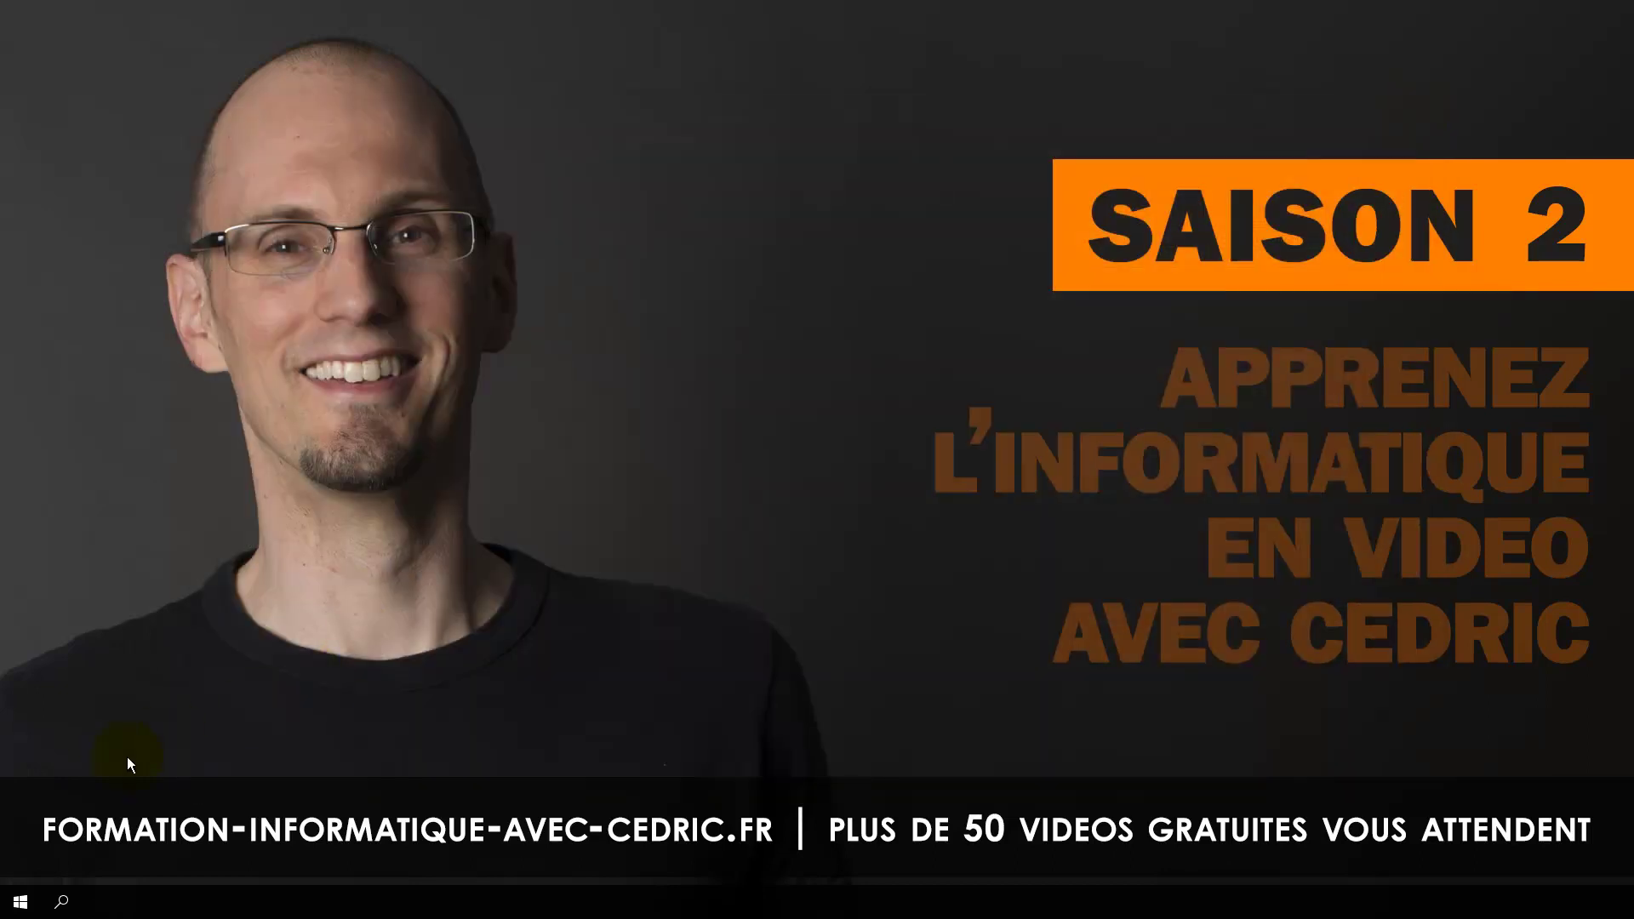